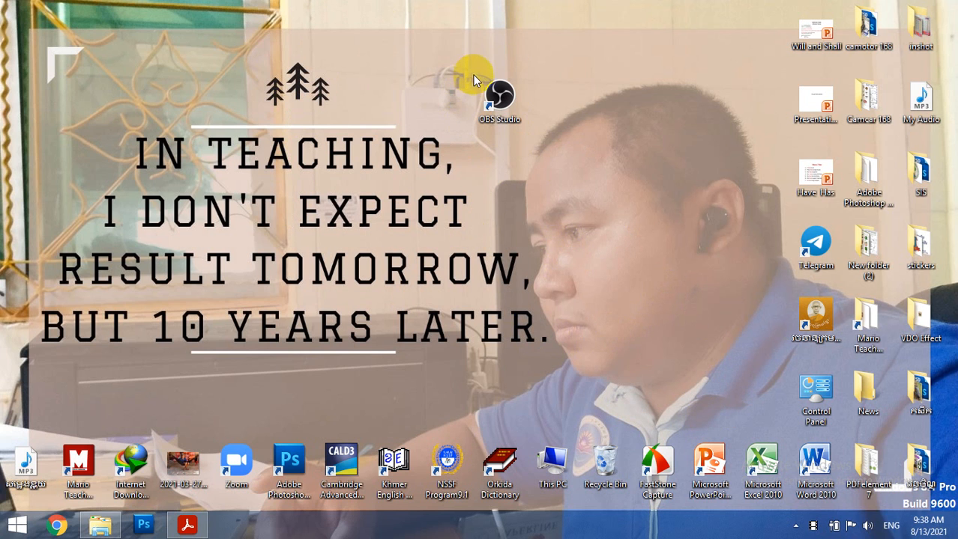
# Launch OBS Studio and open its Stream settings.
pyautogui.click(514, 120)
pyautogui.moveTo(514, 119); pyautogui.dragTo(488, 100)
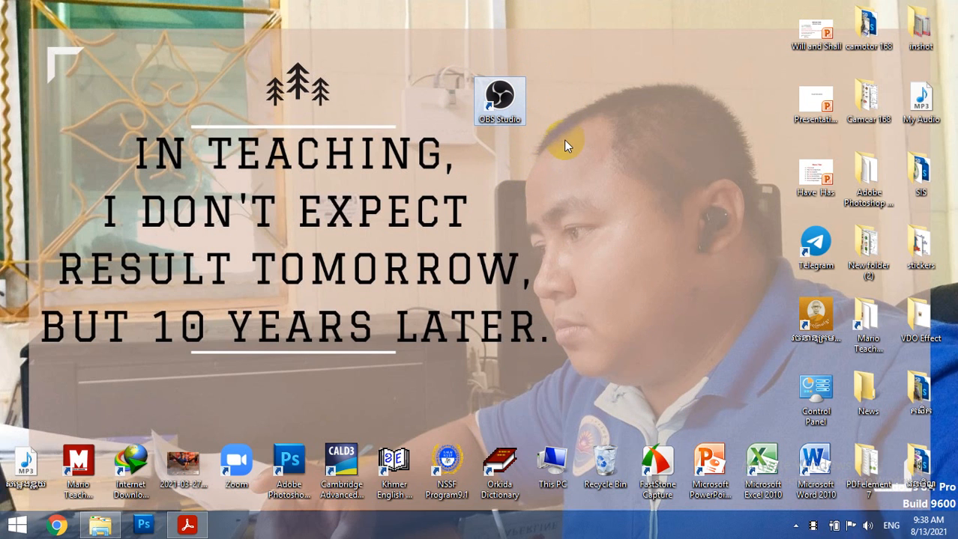
pyautogui.click(543, 234)
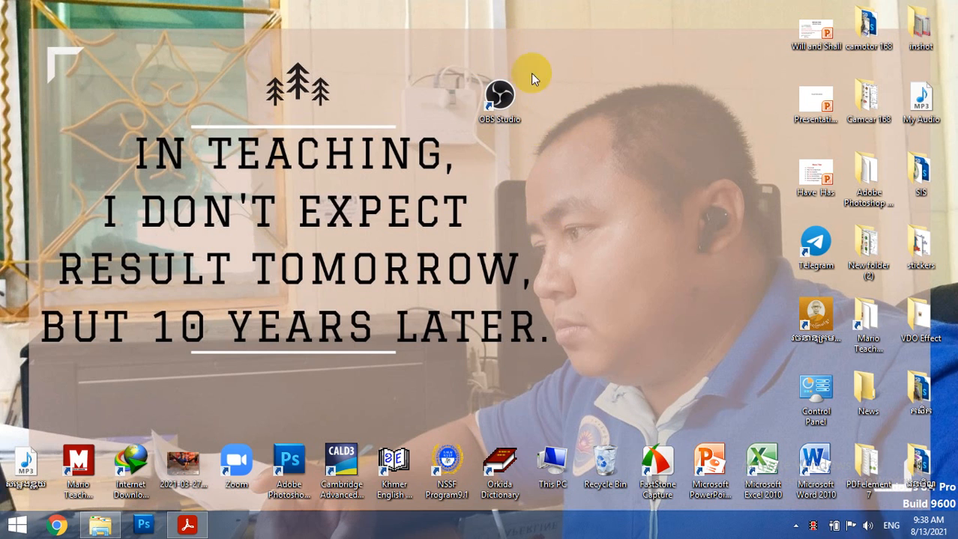
pyautogui.doubleClick(500, 108)
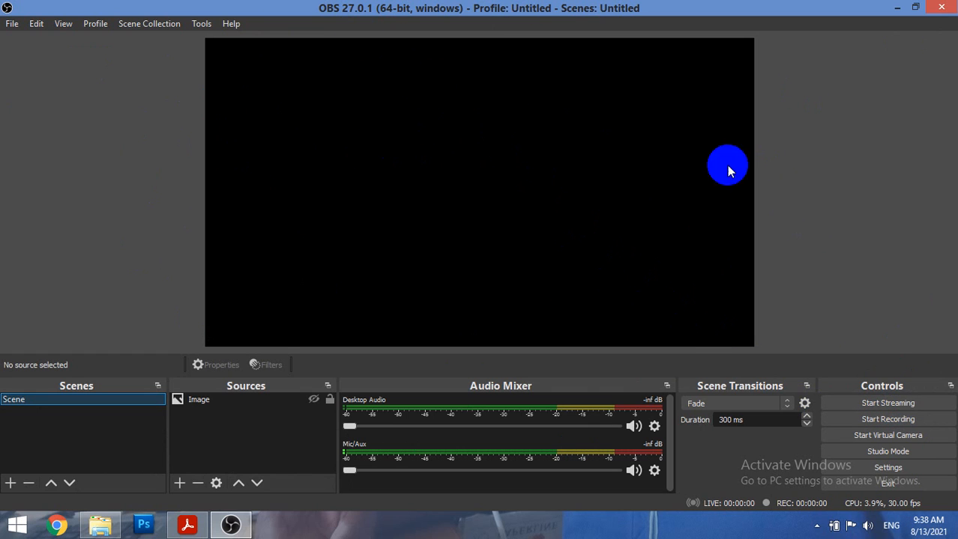
pyautogui.click(905, 465)
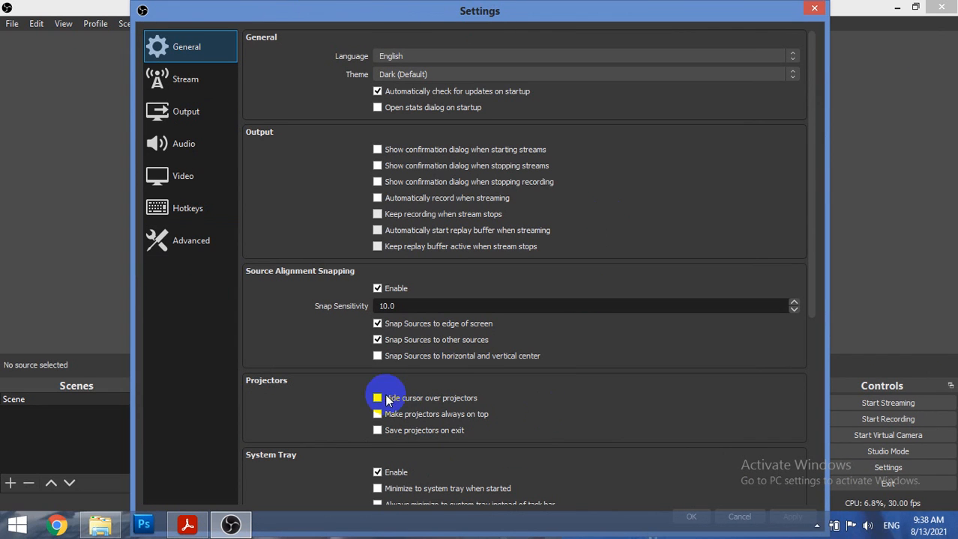
pyautogui.click(198, 82)
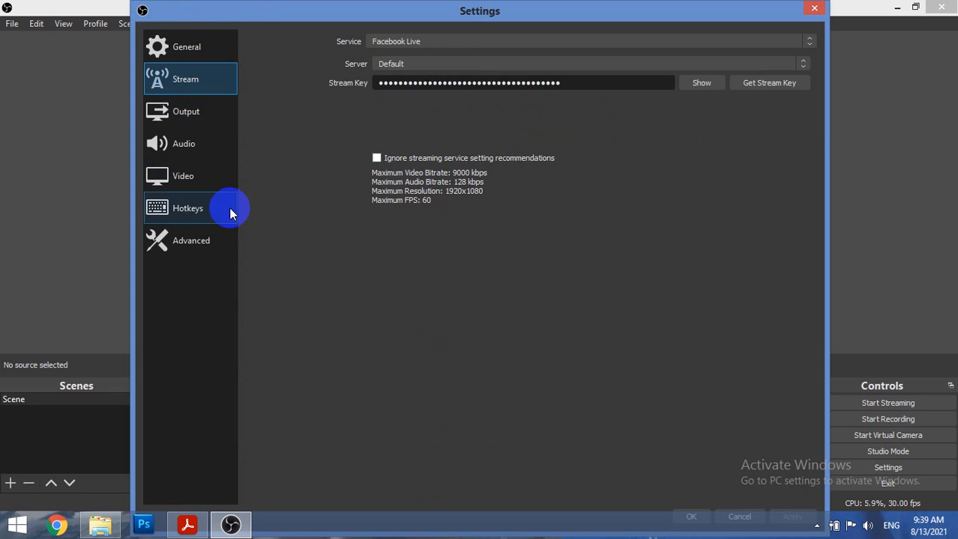
# Open Facebook in Chrome and go to the managed Camcar168 page.
pyautogui.click(59, 527)
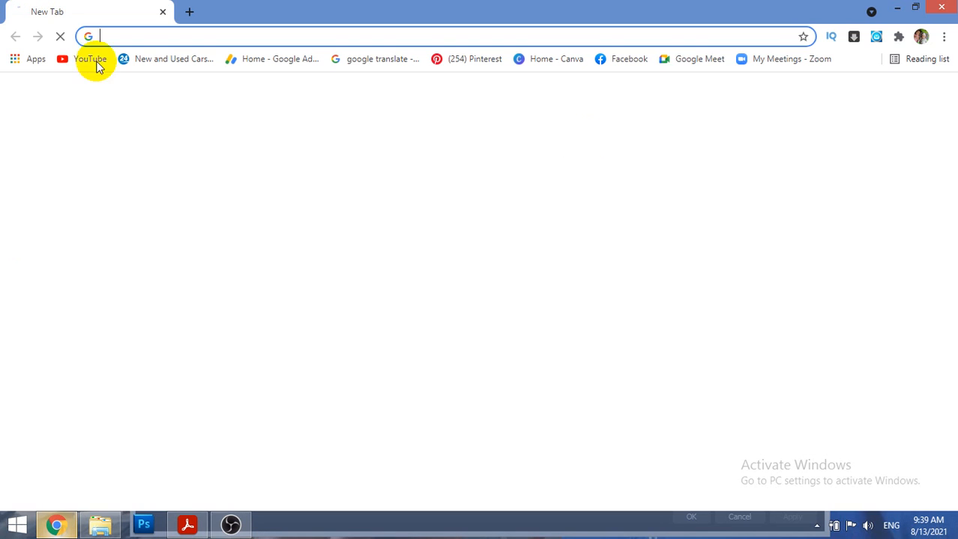
pyautogui.click(630, 59)
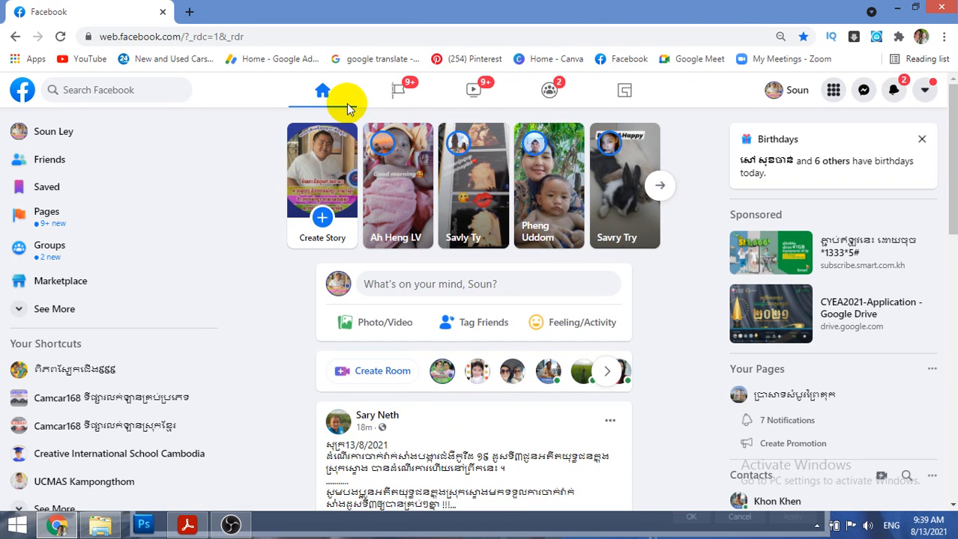
pyautogui.click(397, 95)
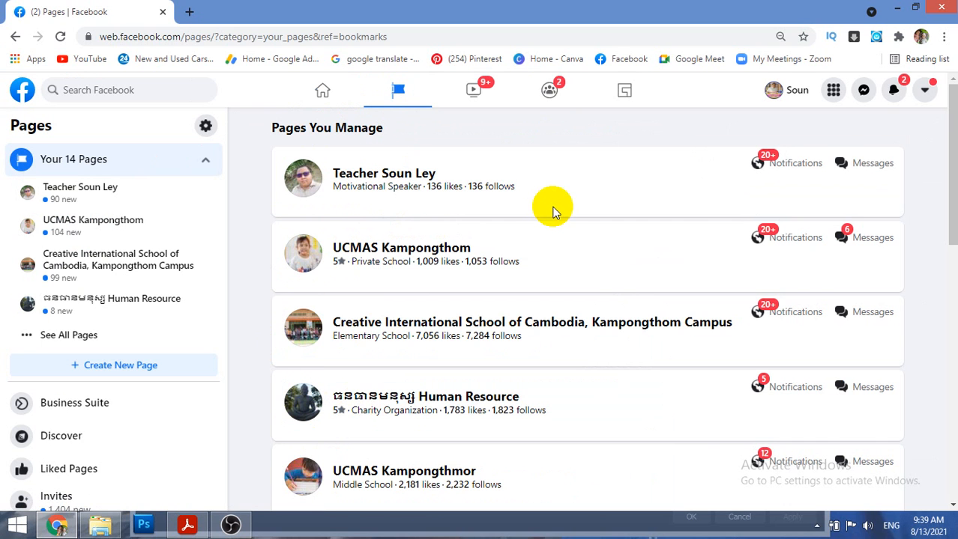
pyautogui.scroll(-8, 553, 212)
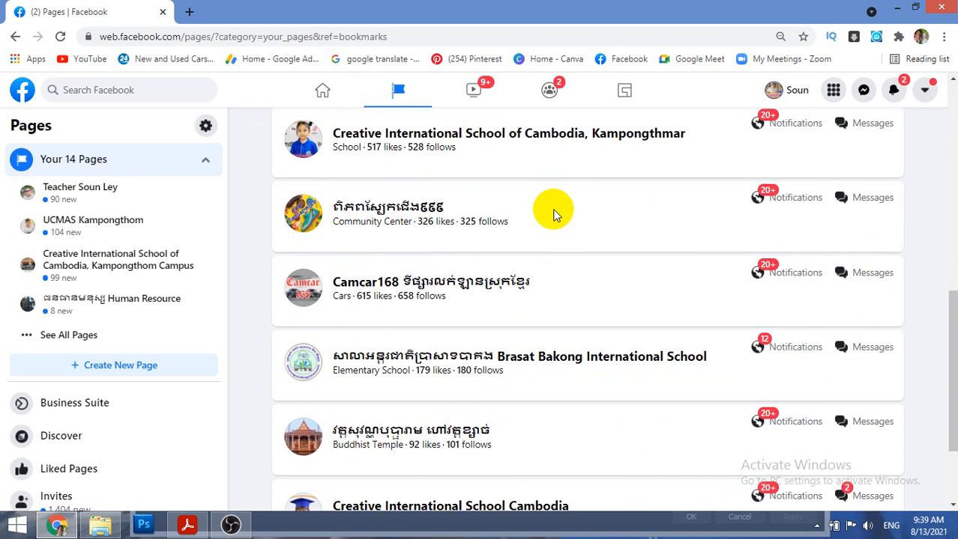
pyautogui.scroll(-1, 552, 212)
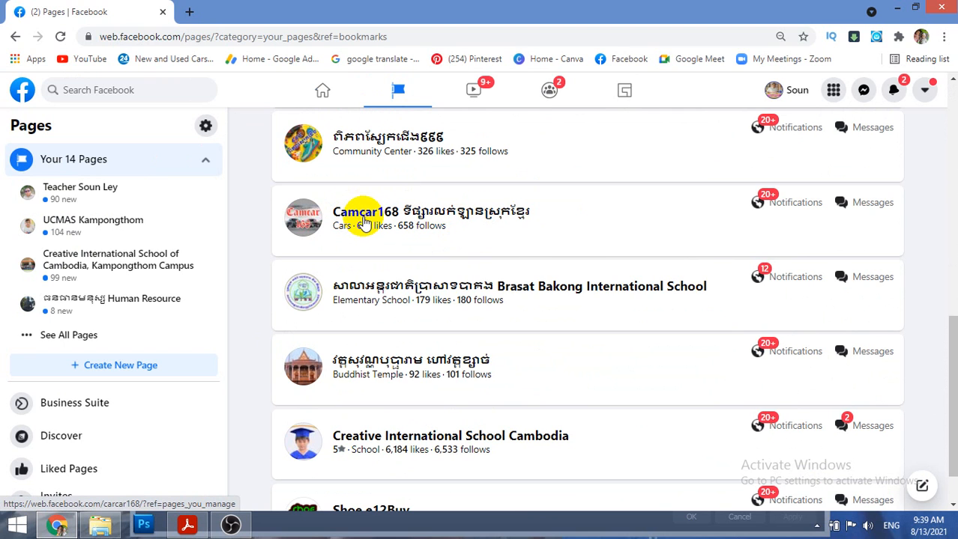
pyautogui.click(364, 223)
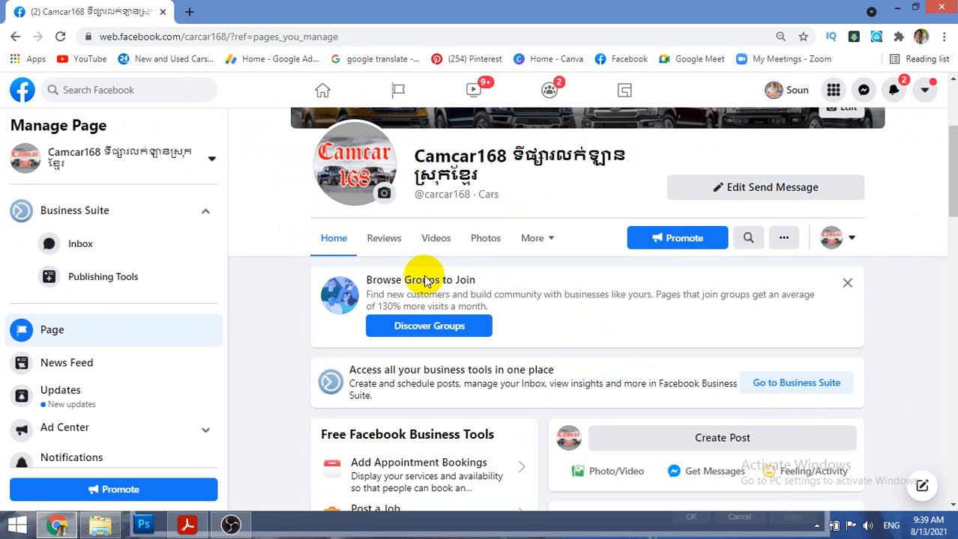
# Create a live video from the Camcar168 page and proceed to Stream Setup with the Go Live option.
pyautogui.scroll(-1, 483, 247)
pyautogui.scroll(4, 483, 248)
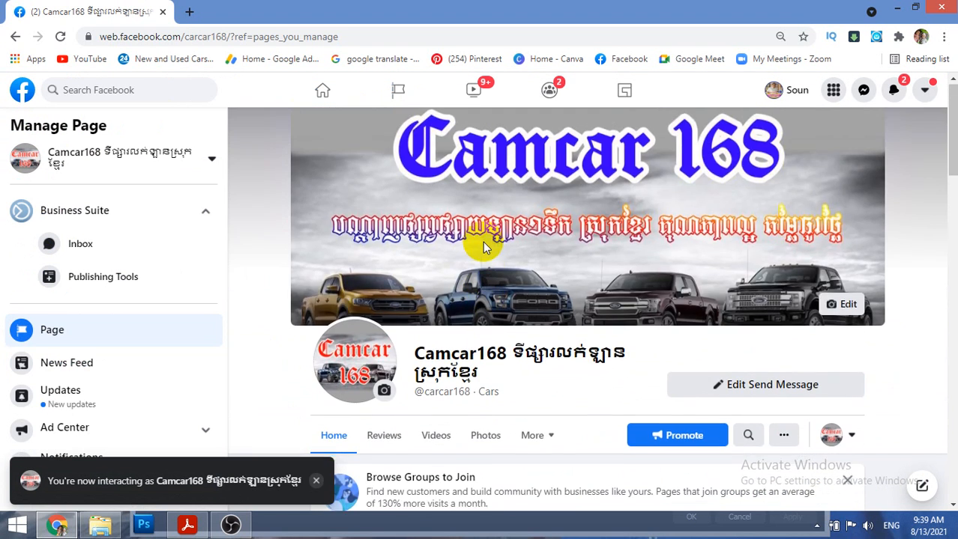
pyautogui.scroll(-5, 482, 242)
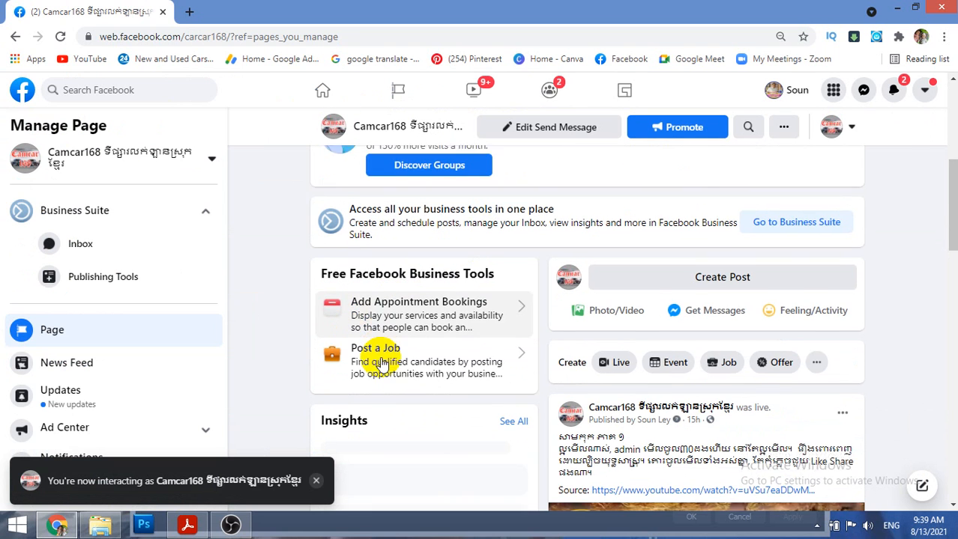
pyautogui.scroll(-1, 382, 363)
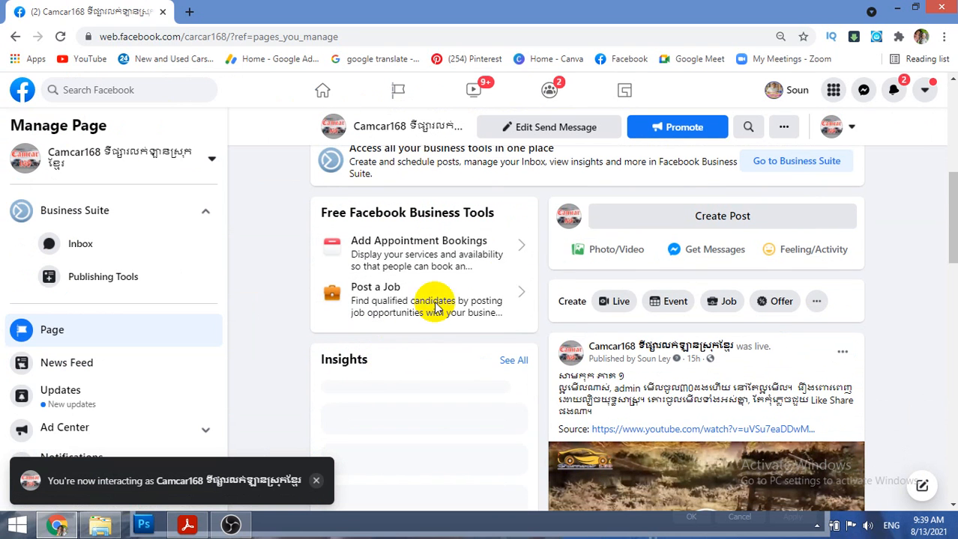
pyautogui.click(621, 303)
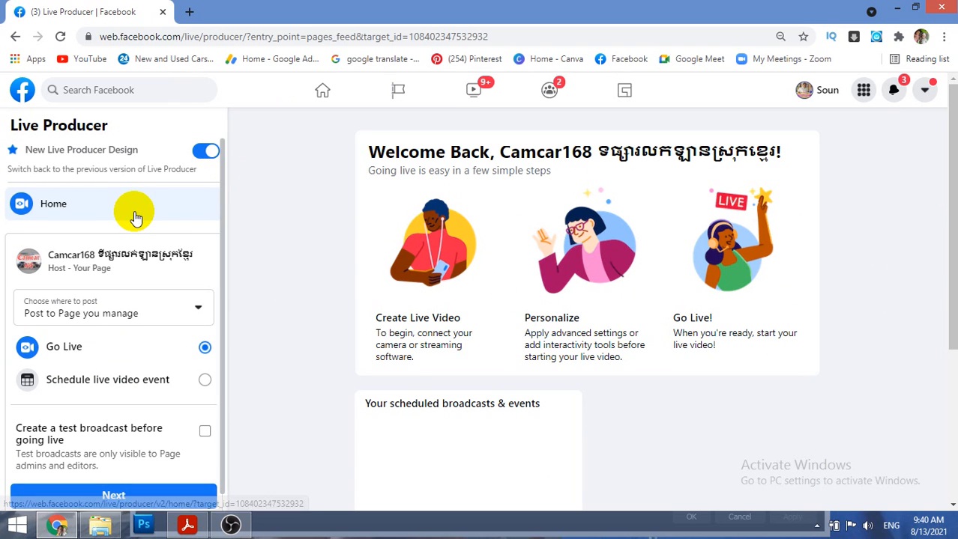
pyautogui.scroll(-1, 143, 213)
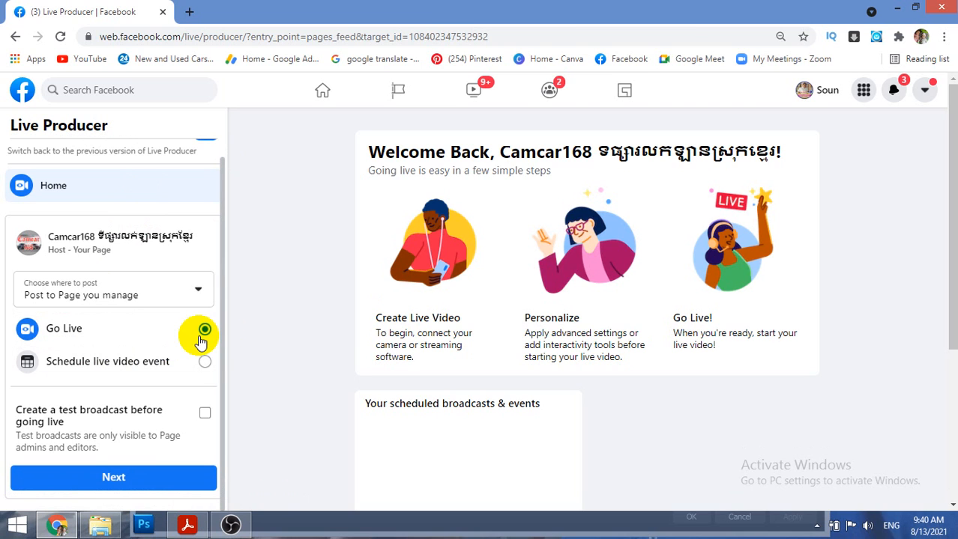
pyautogui.click(135, 478)
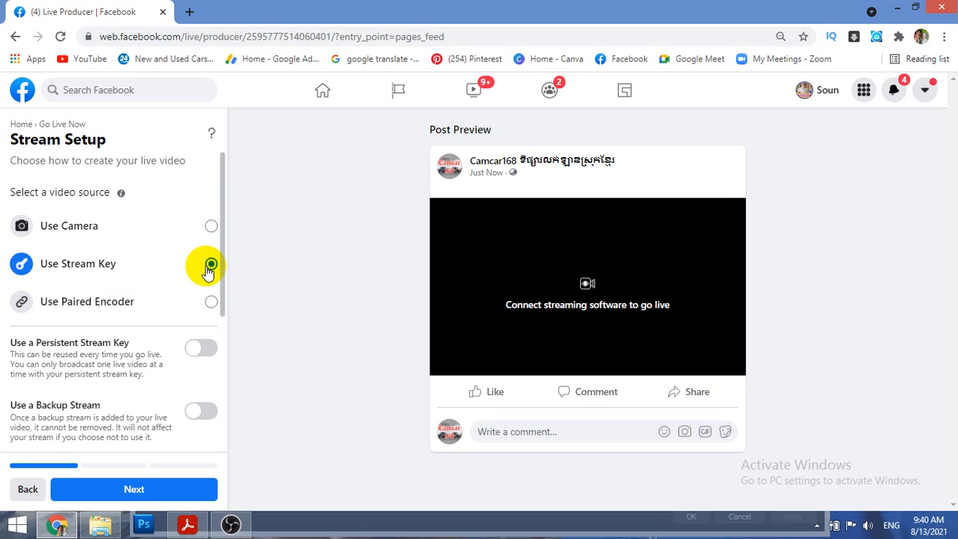
# Locate the stream key in Facebook's Stream Setup, switch to OBS Studio, replace the stored stream key with it and apply the change.
pyautogui.scroll(-5, 166, 273)
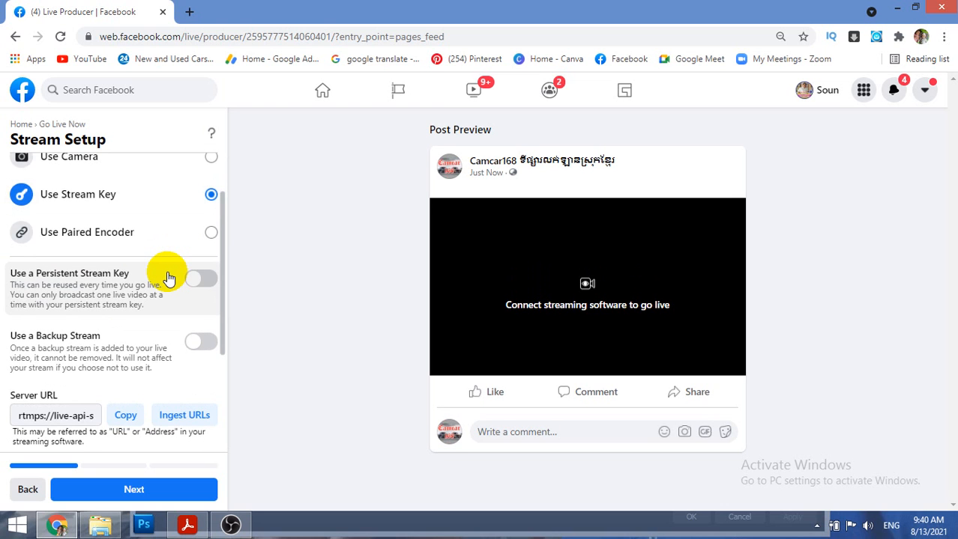
pyautogui.scroll(-1, 168, 275)
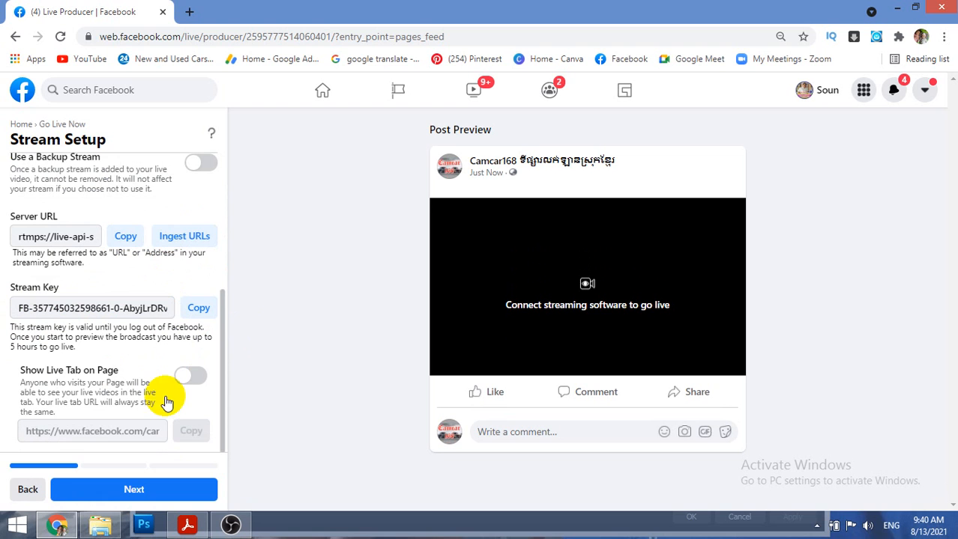
pyautogui.click(229, 527)
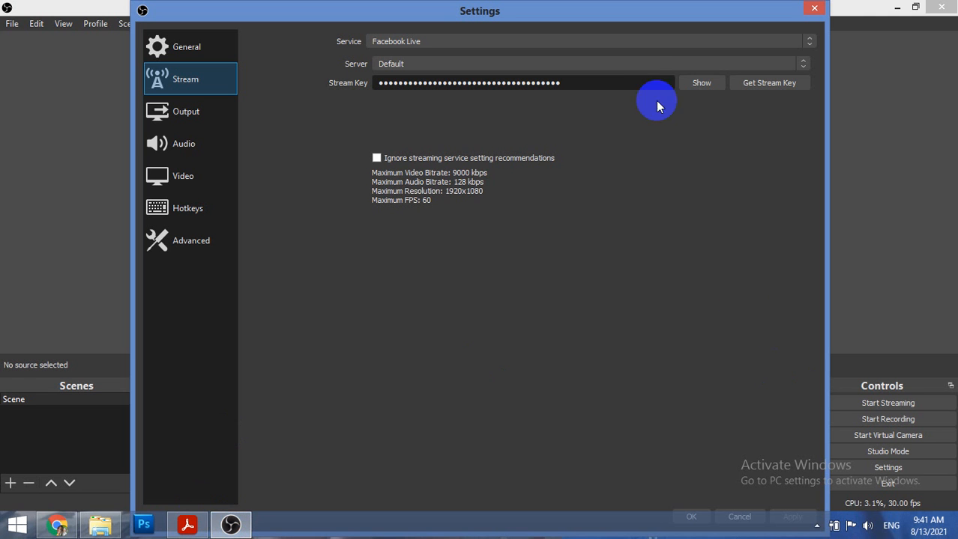
pyautogui.doubleClick(471, 84)
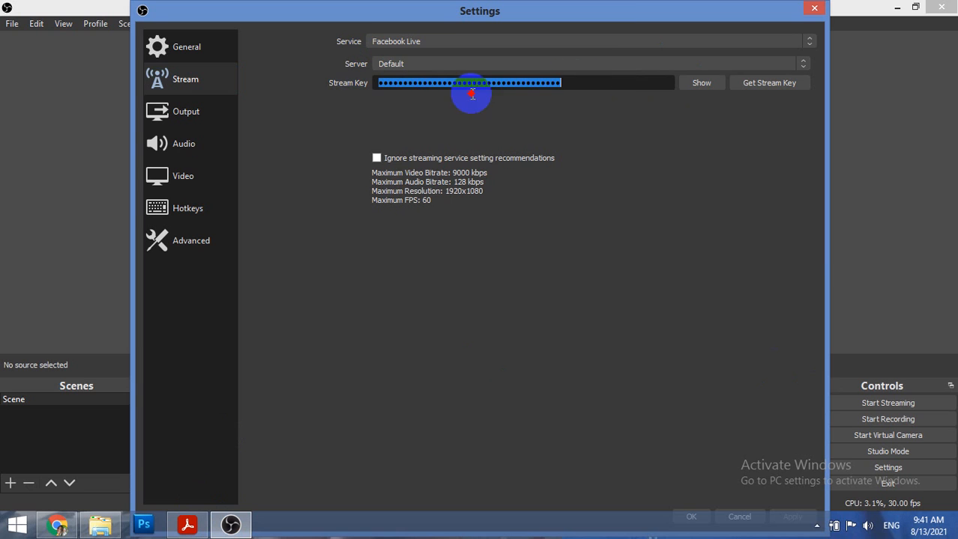
pyautogui.press('BackSpace')
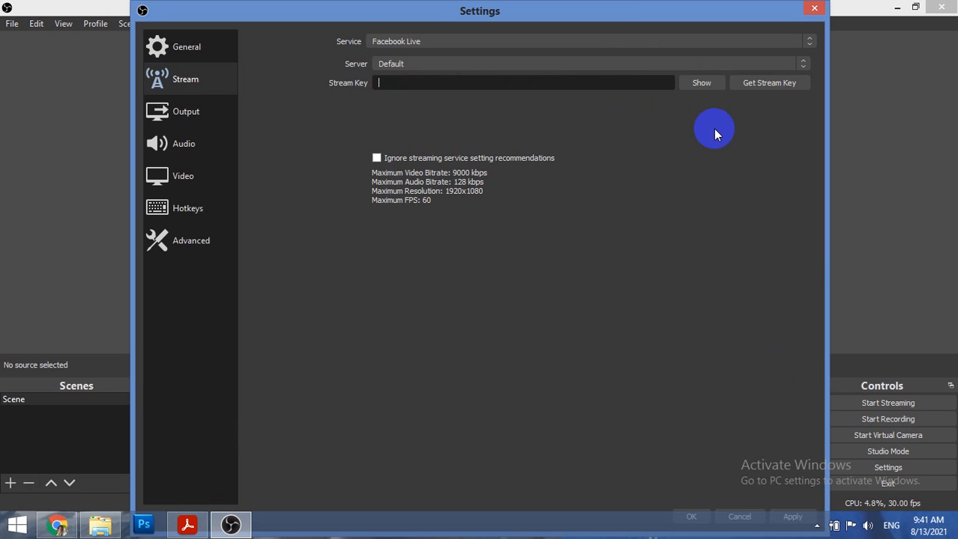
pyautogui.rightClick(432, 86)
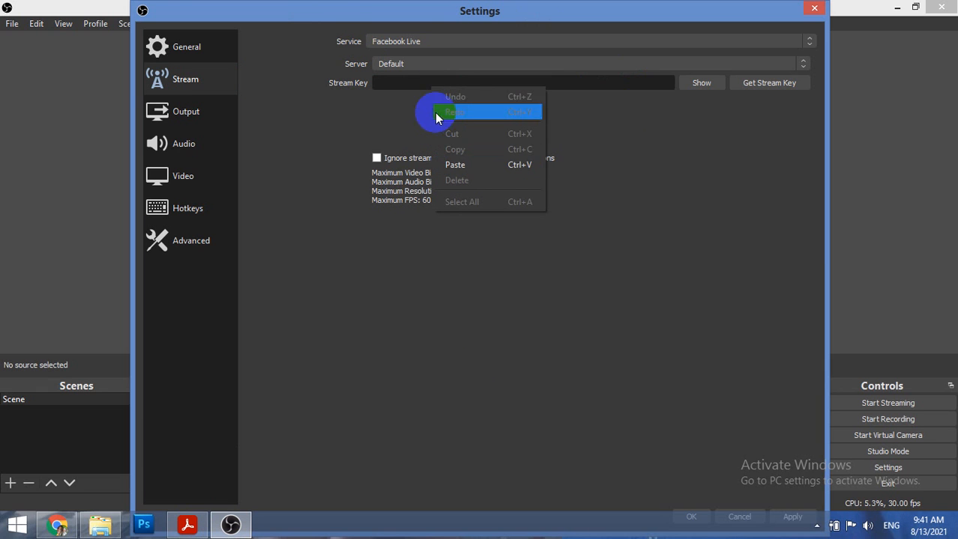
pyautogui.click(405, 82)
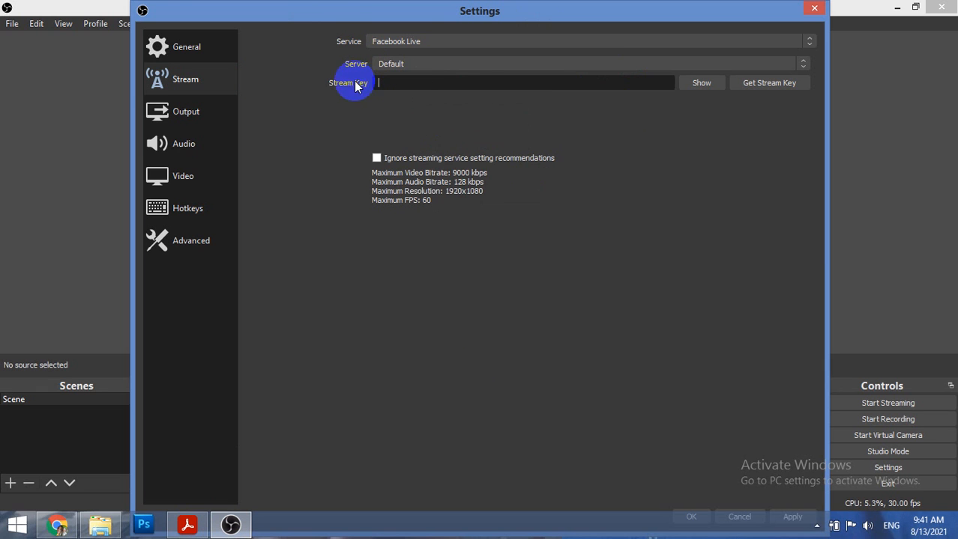
pyautogui.rightClick(442, 80)
pyautogui.click(462, 152)
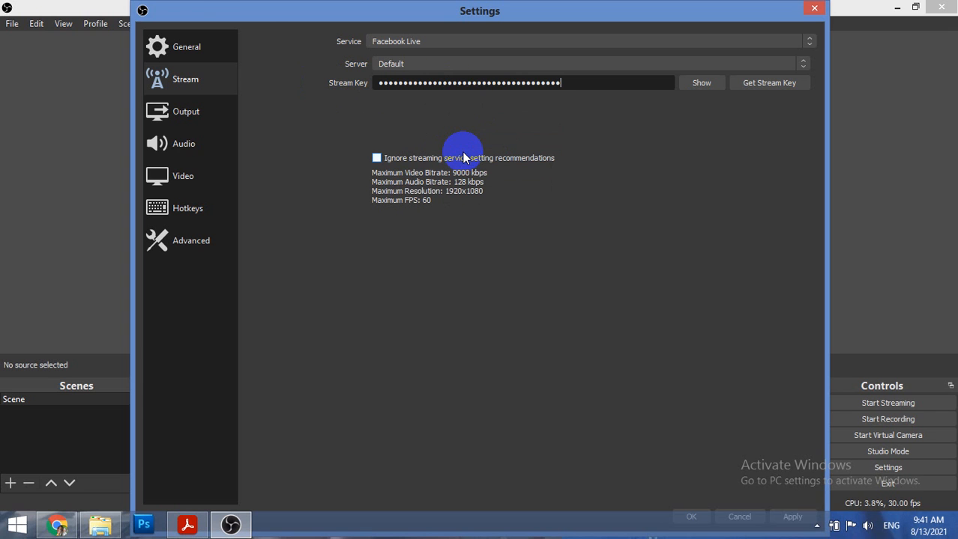
pyautogui.moveTo(182, 23); pyautogui.dragTo(296, 165)
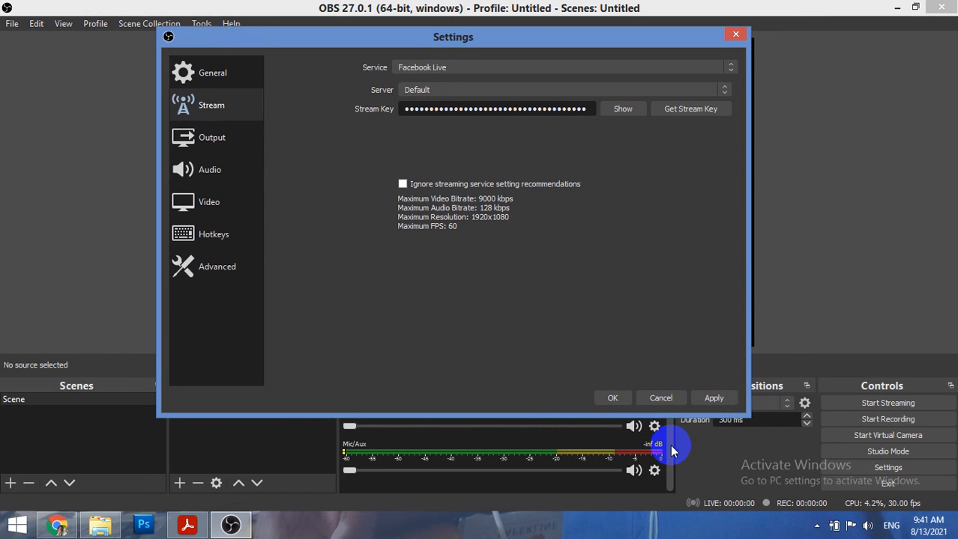
pyautogui.click(714, 399)
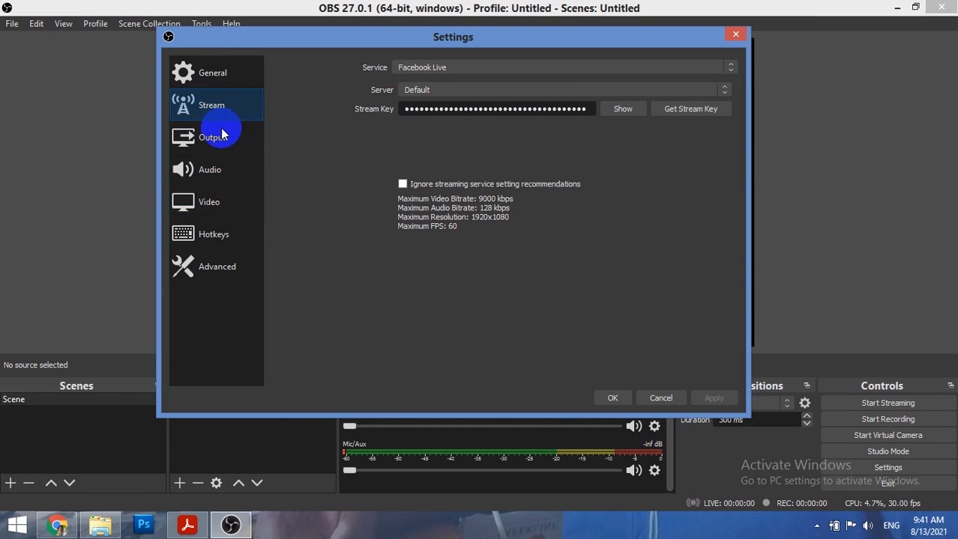
# In the video settings, check the base canvas resolution options, set the output (scaled) resolution to 852x480 and save the settings.
pyautogui.click(220, 204)
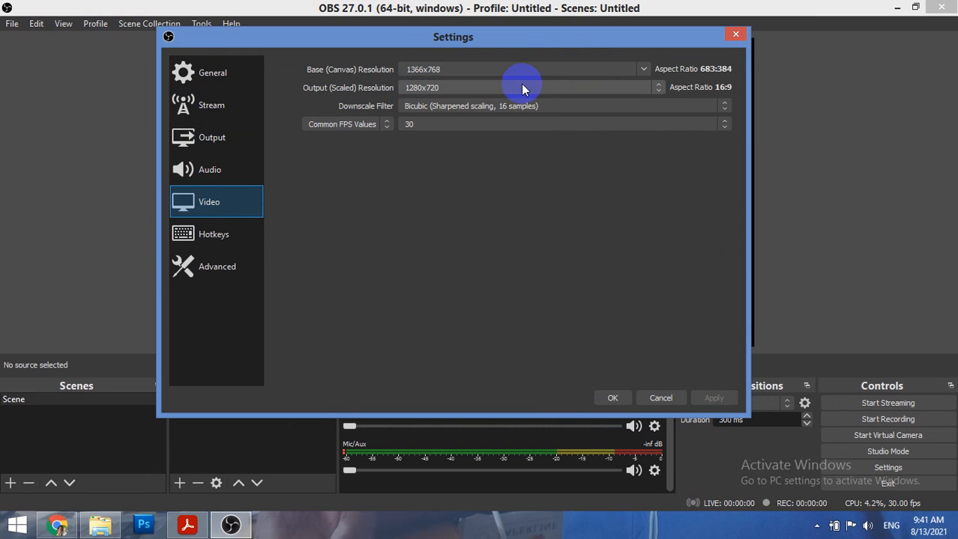
pyautogui.click(642, 70)
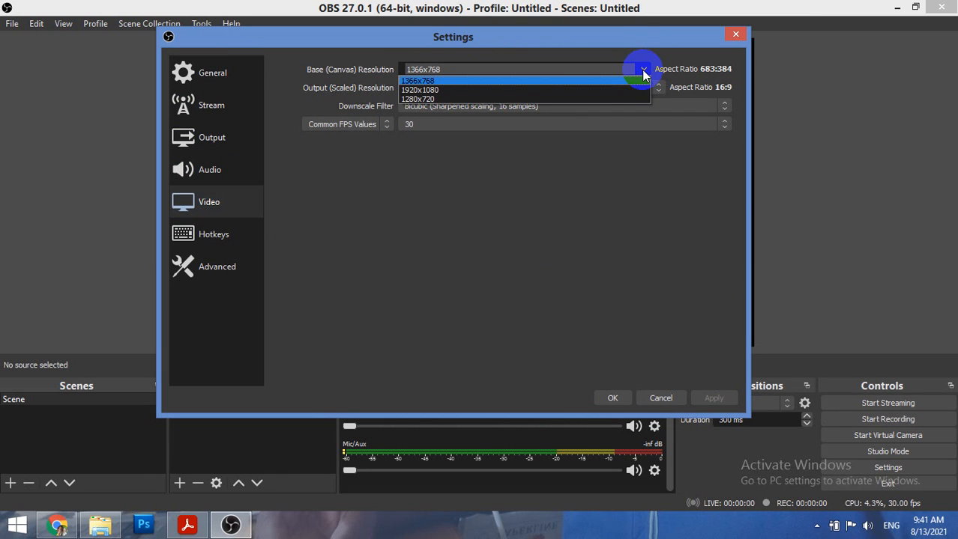
pyautogui.click(643, 71)
pyautogui.click(642, 70)
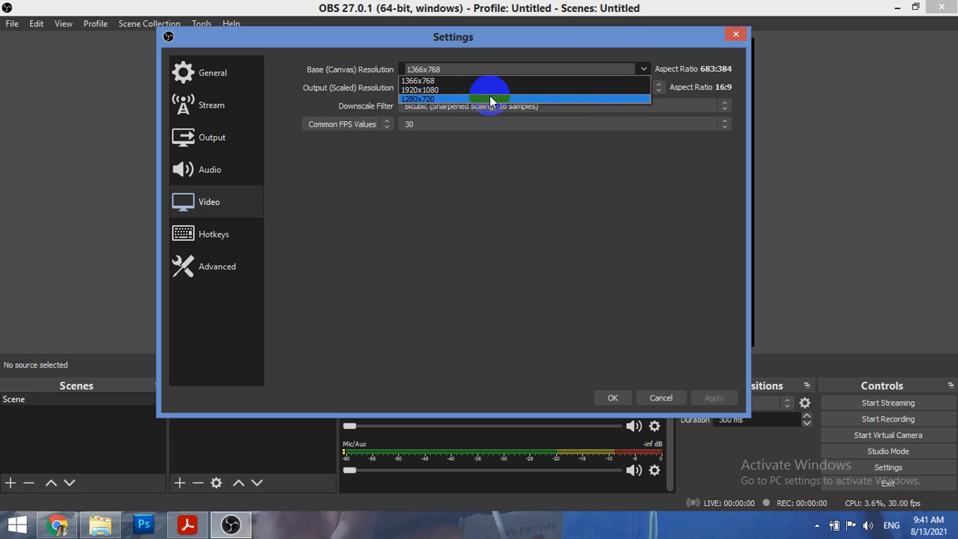
pyautogui.click(491, 150)
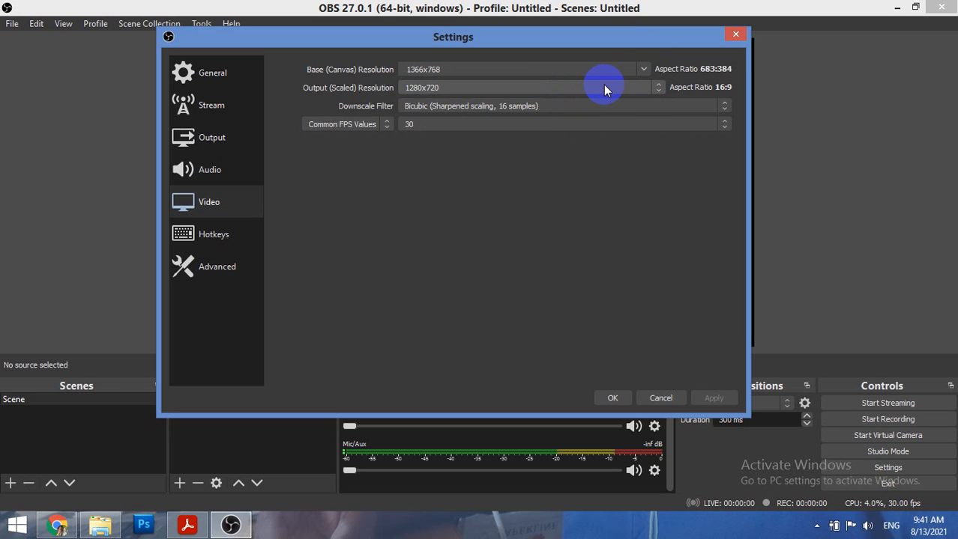
pyautogui.click(480, 88)
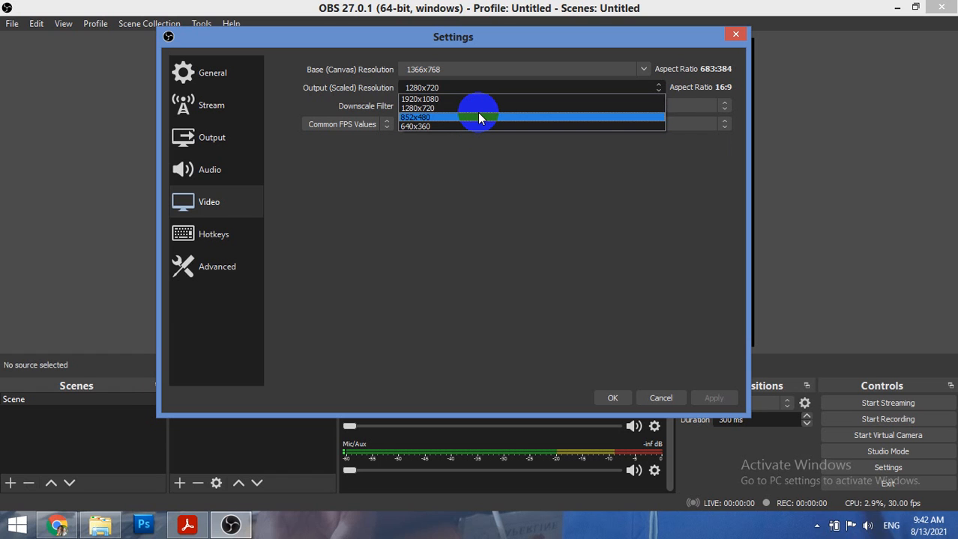
pyautogui.click(479, 116)
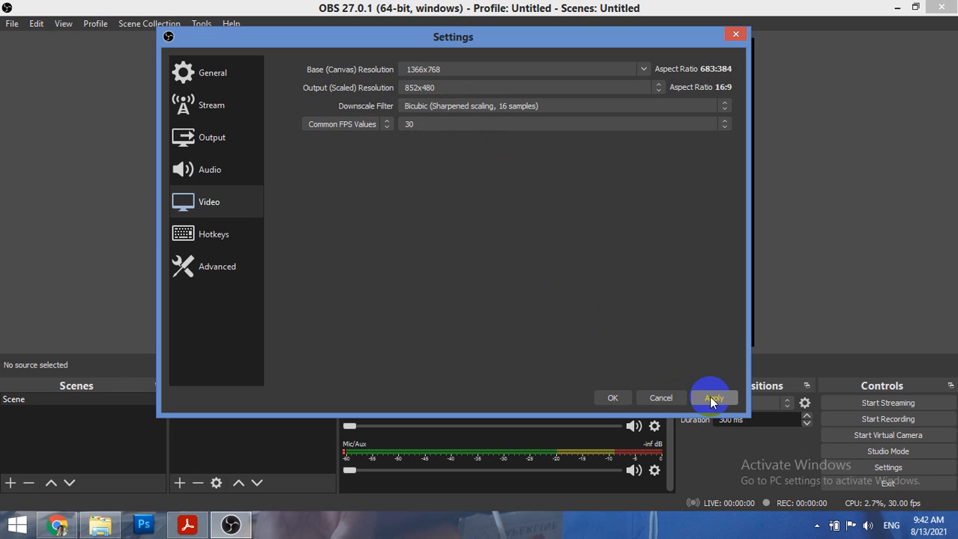
pyautogui.click(614, 398)
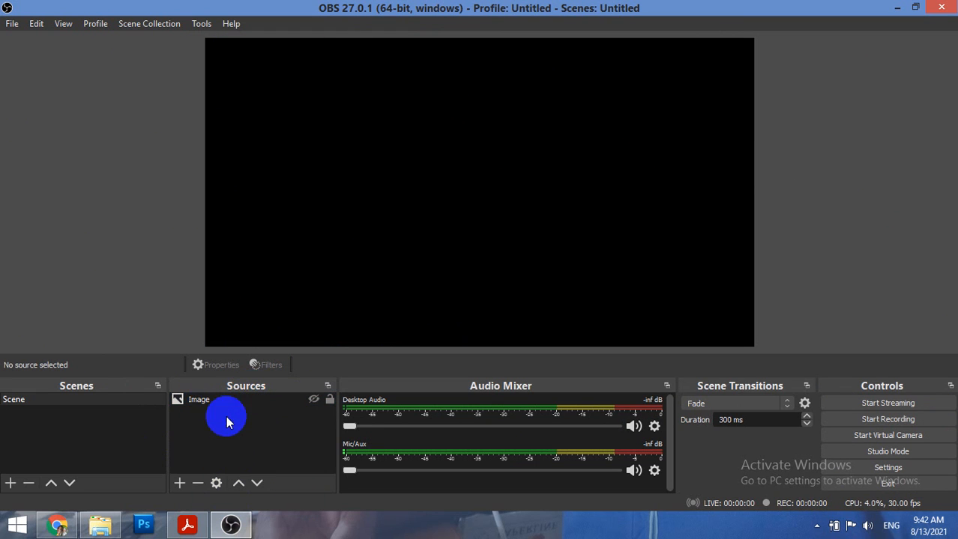
# Add a new Media Source to the scene, keeping the default name and visibility.
pyautogui.click(180, 484)
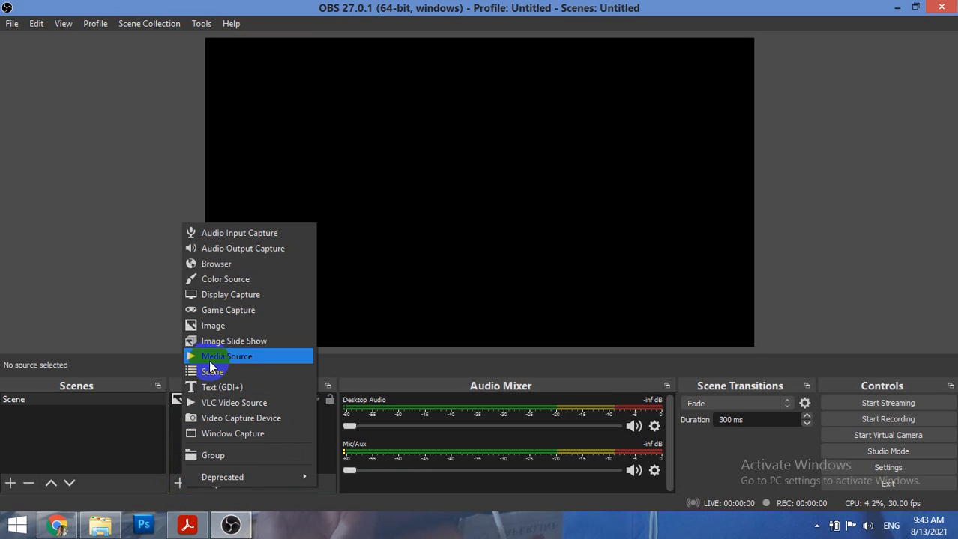
pyautogui.click(236, 358)
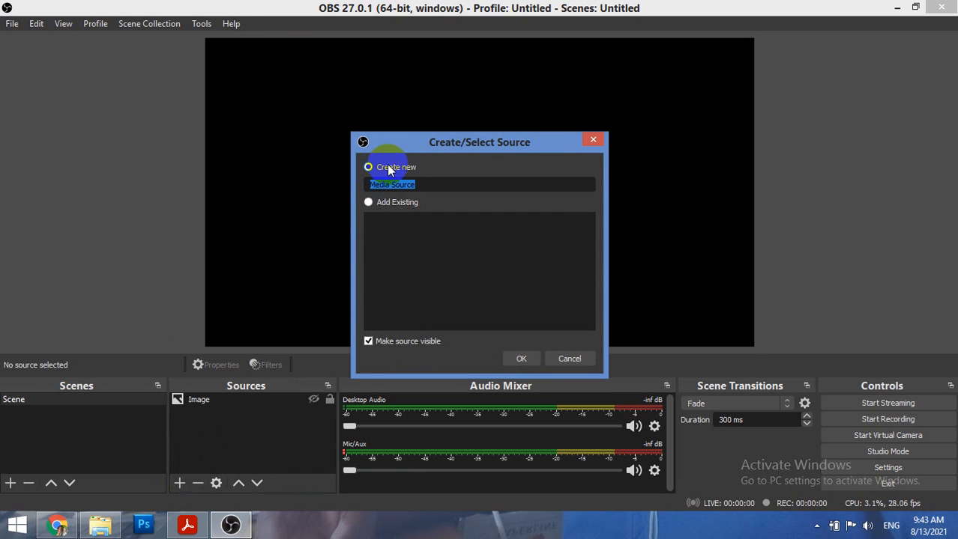
pyautogui.click(521, 359)
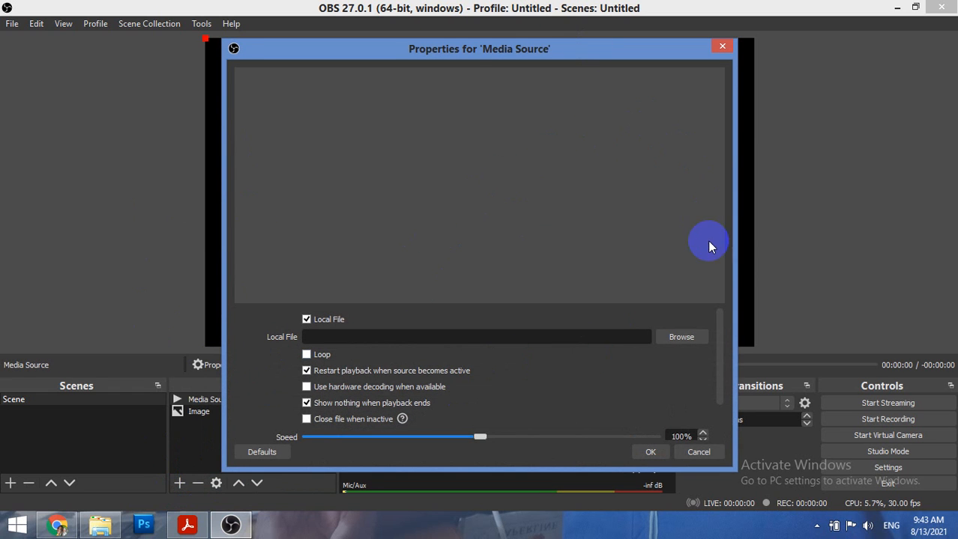
# Load "The Three Kingdom Episode 2 - Speak Khmer" from Downloads > Video as the media source's local file and confirm its properties.
pyautogui.click(681, 337)
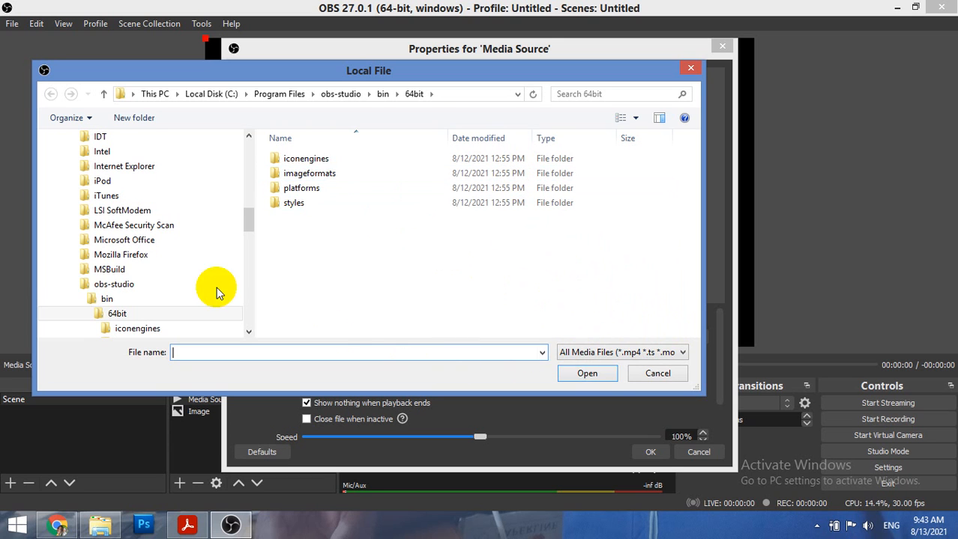
pyautogui.moveTo(249, 218); pyautogui.dragTo(254, 140)
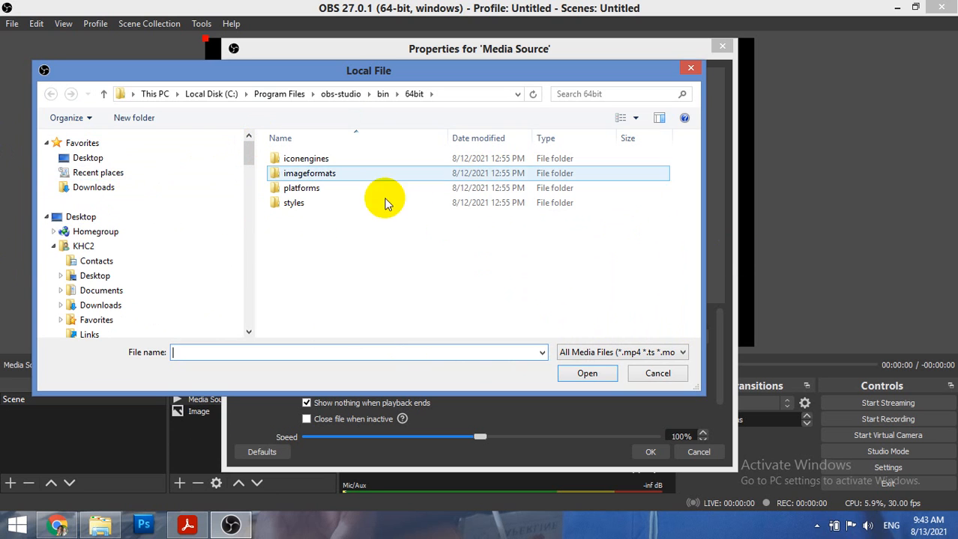
pyautogui.click(98, 188)
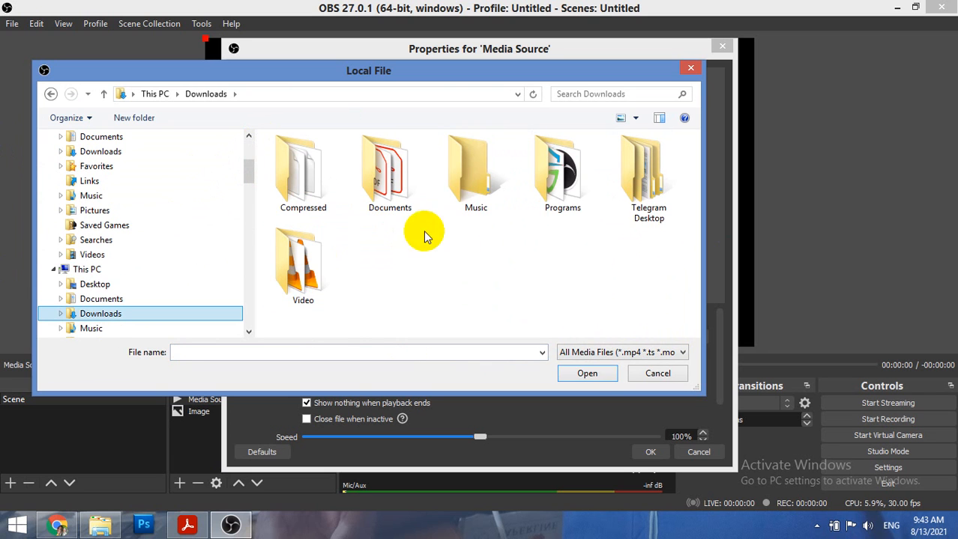
pyautogui.doubleClick(299, 274)
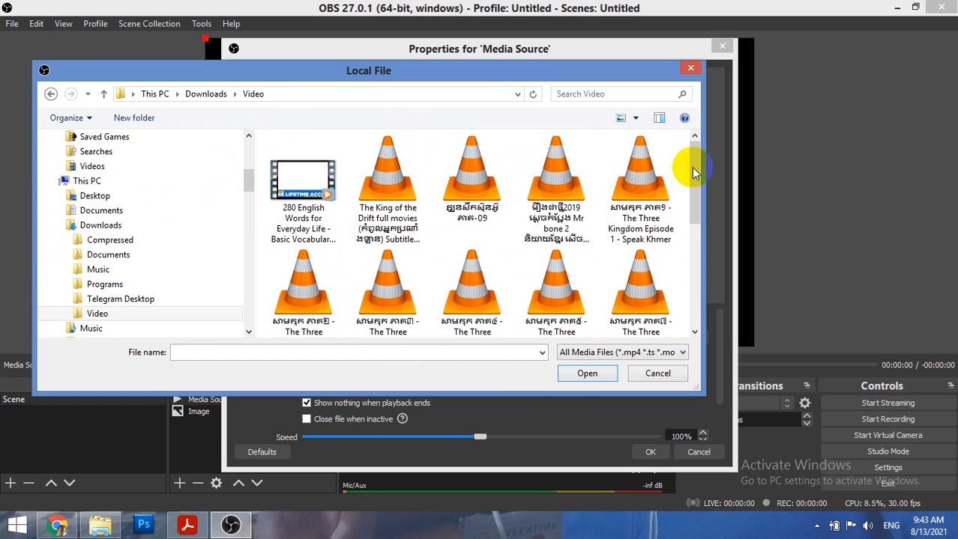
pyautogui.moveTo(694, 171); pyautogui.dragTo(694, 171)
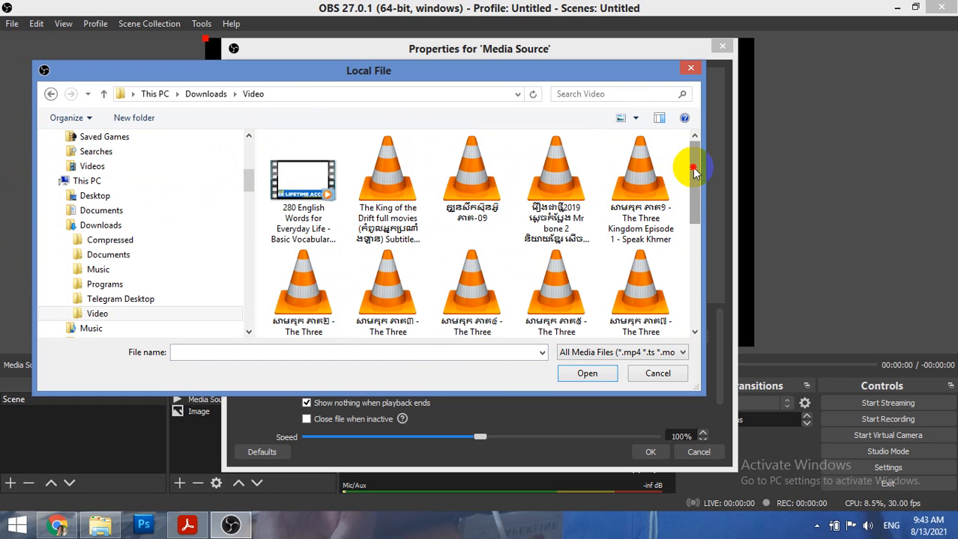
pyautogui.moveTo(693, 171); pyautogui.dragTo(685, 205)
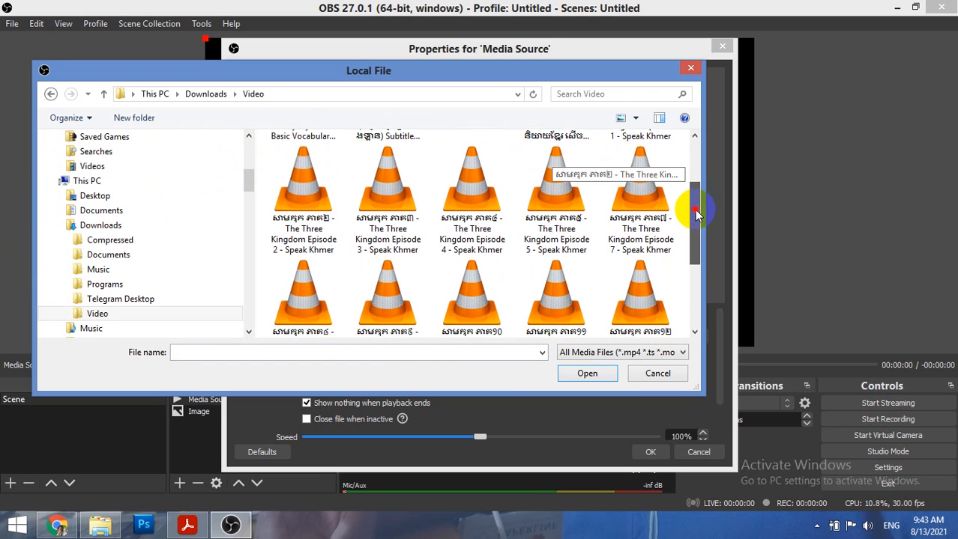
pyautogui.click(316, 189)
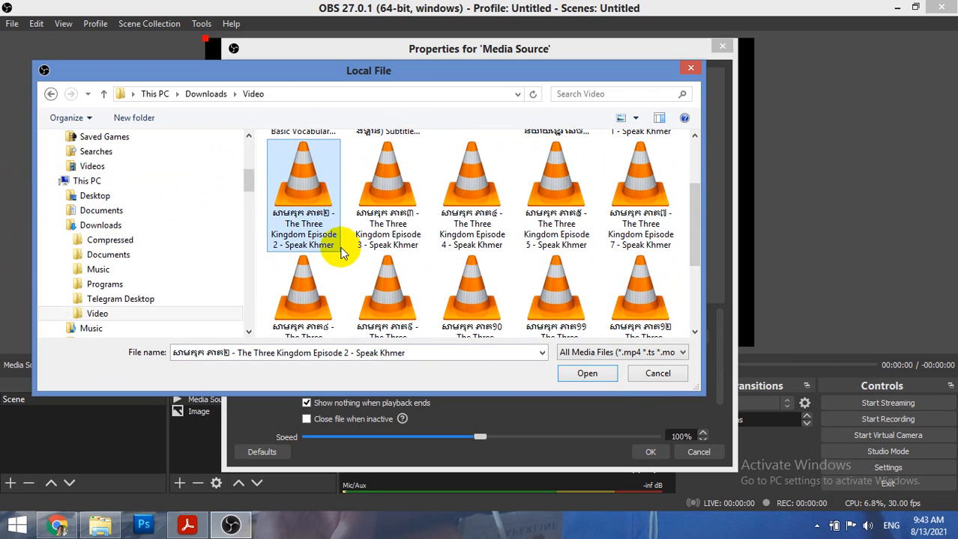
pyautogui.click(591, 374)
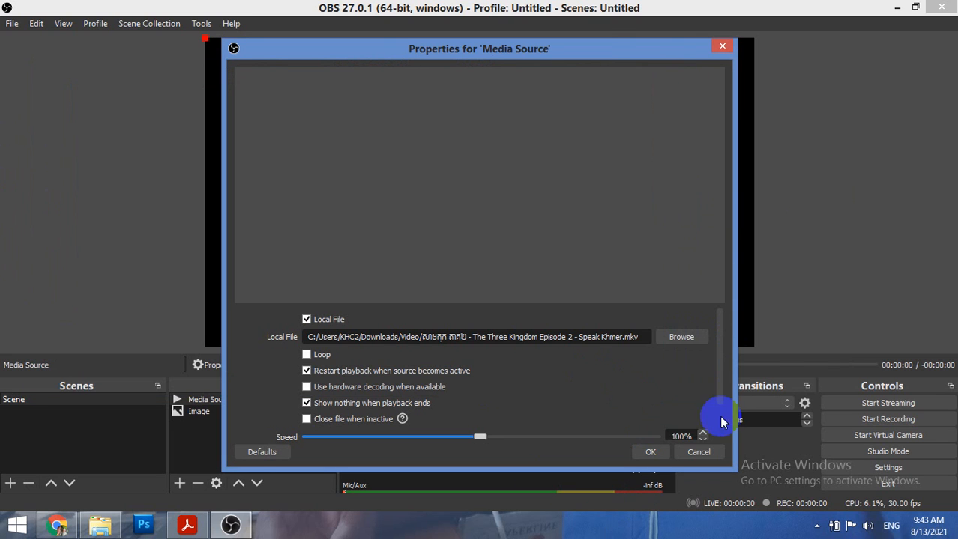
pyautogui.click(650, 454)
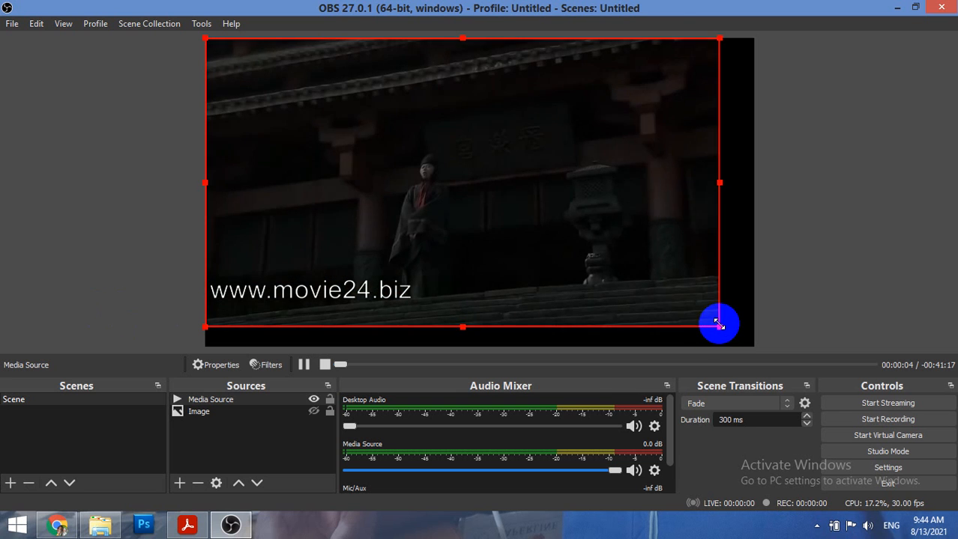
# Reposition and resize the media source video so it fills the whole preview canvas.
pyautogui.moveTo(717, 323); pyautogui.dragTo(691, 314)
pyautogui.moveTo(476, 210); pyautogui.dragTo(496, 221)
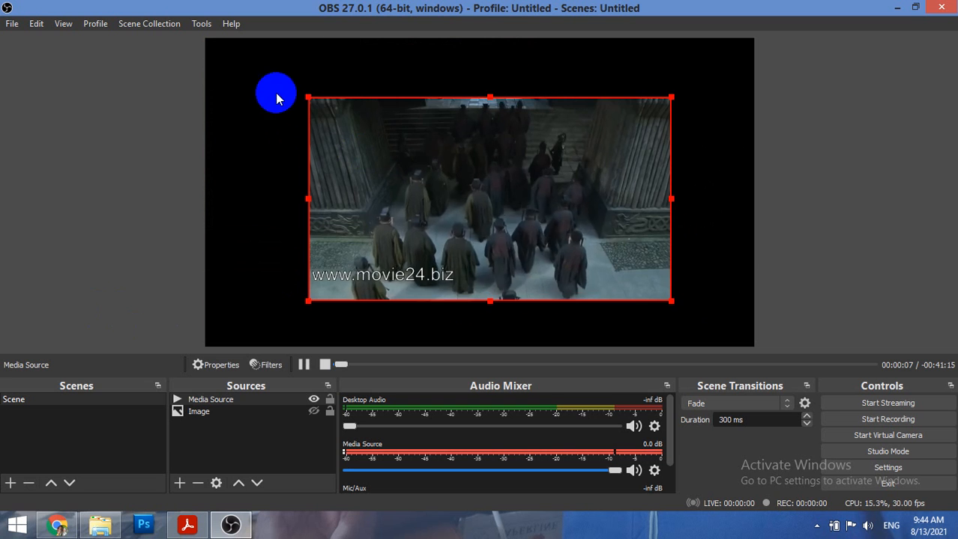
pyautogui.moveTo(307, 97); pyautogui.dragTo(205, 39)
pyautogui.moveTo(673, 301); pyautogui.dragTo(741, 350)
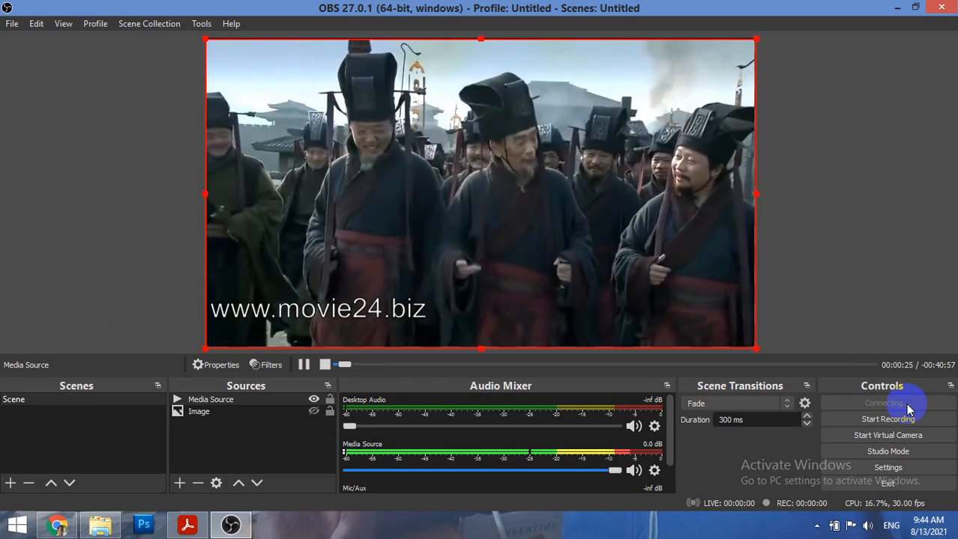
# Start streaming, switch to Facebook Live Producer in Chrome and play the incoming video in the post preview.
pyautogui.click(906, 404)
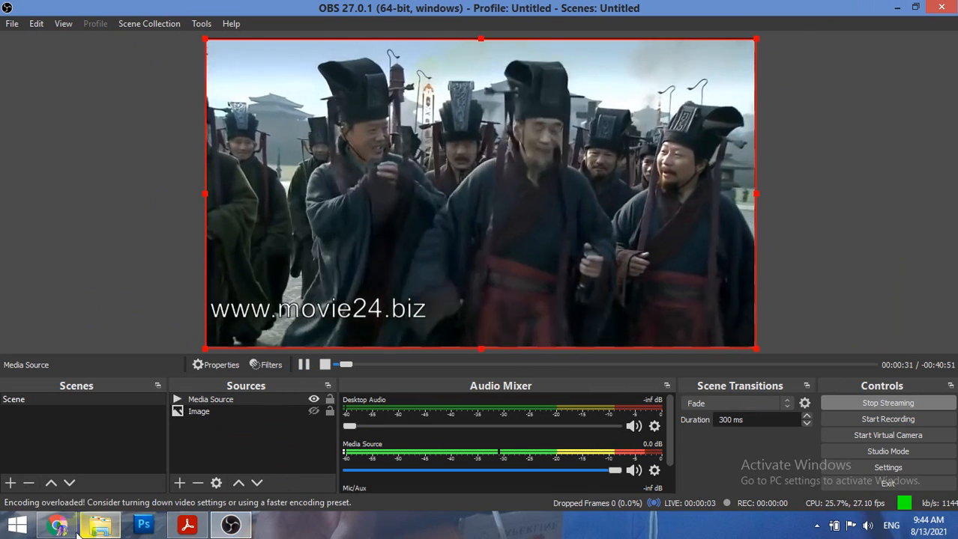
pyautogui.moveTo(63, 529)
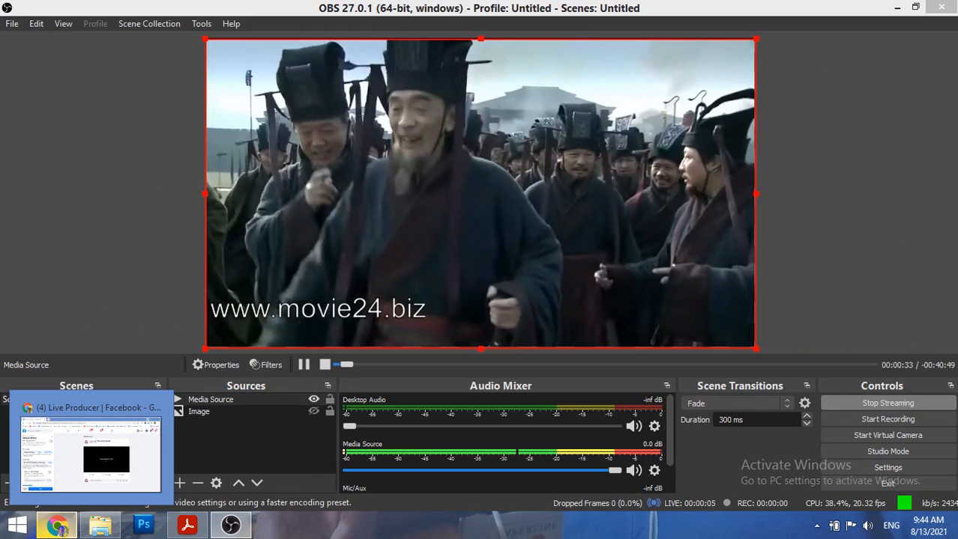
pyautogui.click(59, 527)
pyautogui.click(585, 287)
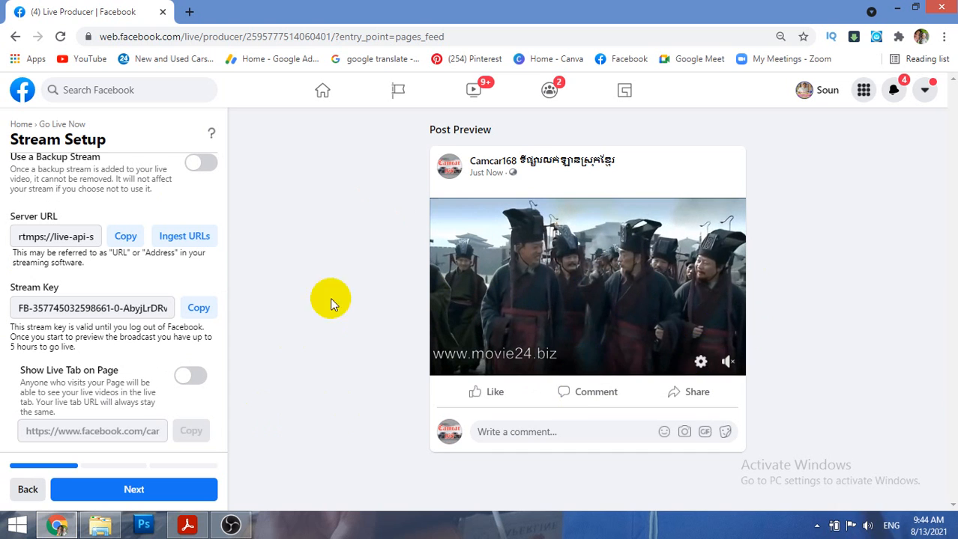
pyautogui.scroll(3, 144, 308)
pyautogui.scroll(-3, 147, 308)
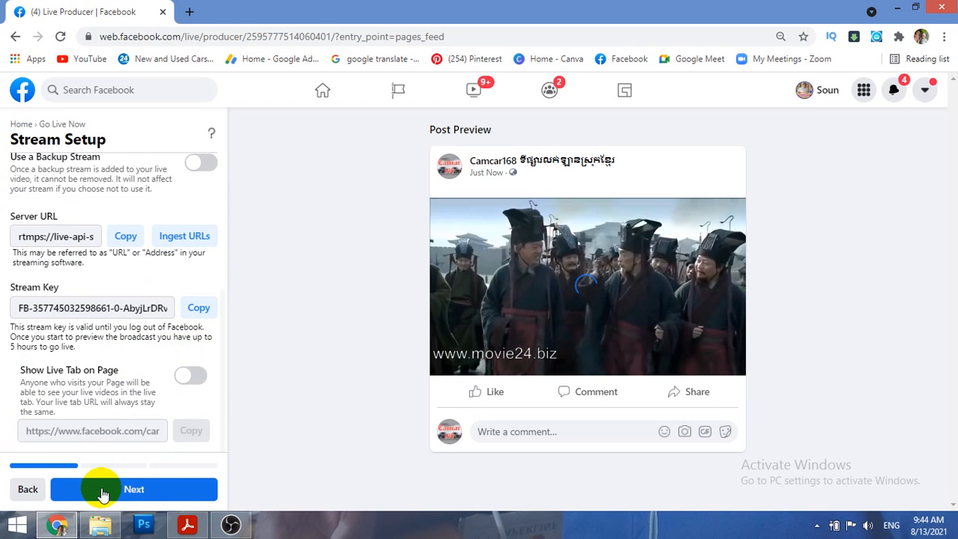
# Proceed to Create Post, title the live video "Chinese movie" and enter the description "The Three Kingdom Episode 2 - Speak Khmer" with its Khmer title.
pyautogui.click(169, 492)
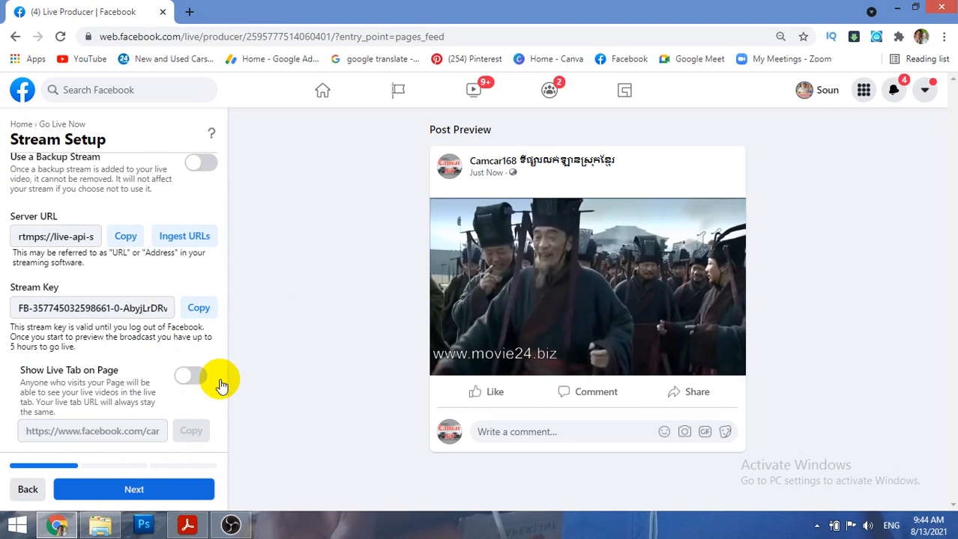
pyautogui.scroll(4, 130, 291)
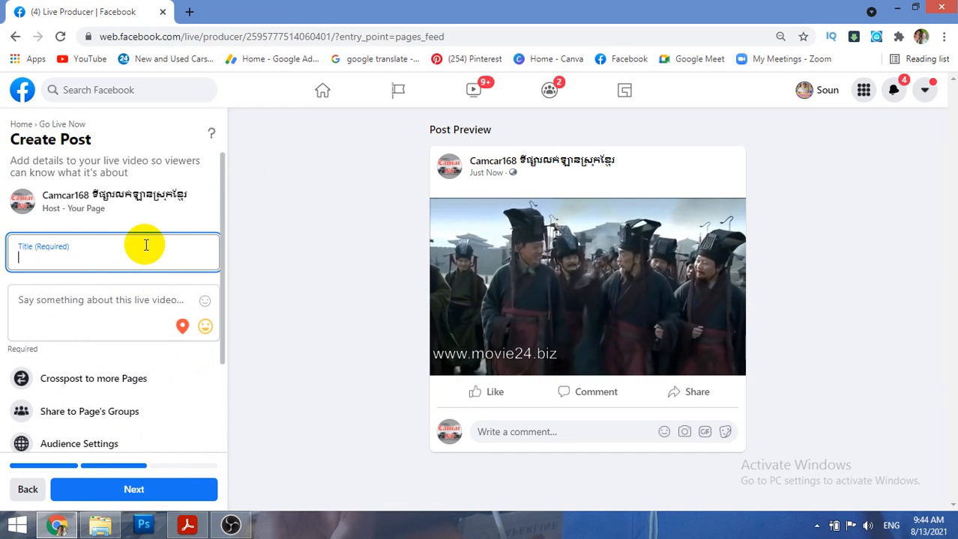
pyautogui.write('Chinese movie')
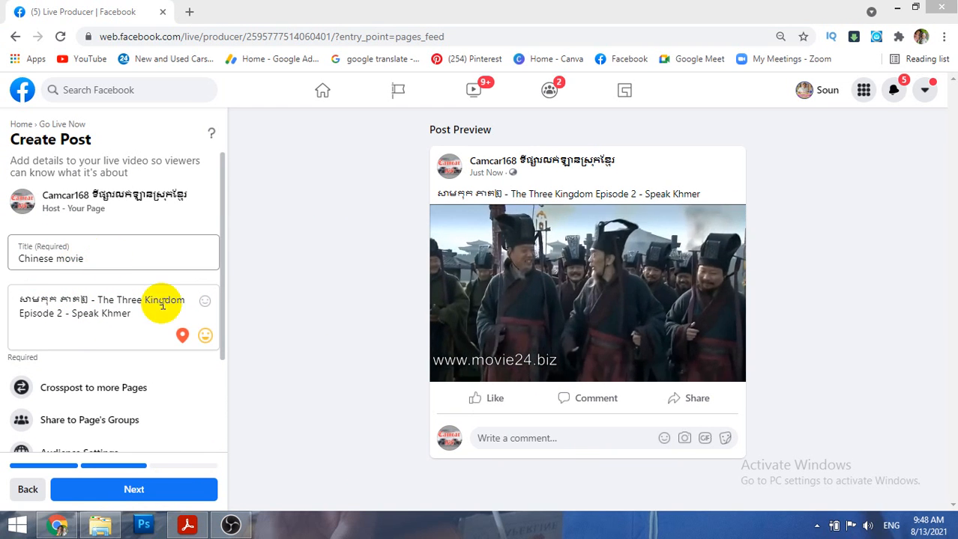
pyautogui.click(139, 316)
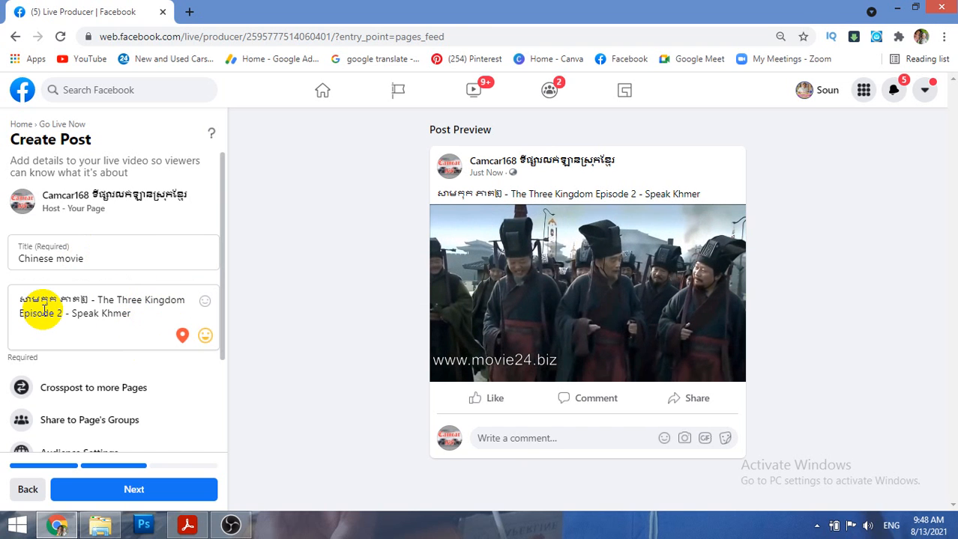
# Crosspost the live video to Shoe e12Buy, the teacher's page and the Khmer-named pages with 2,938 and 325 followers, and save the selection.
pyautogui.scroll(-1, 45, 311)
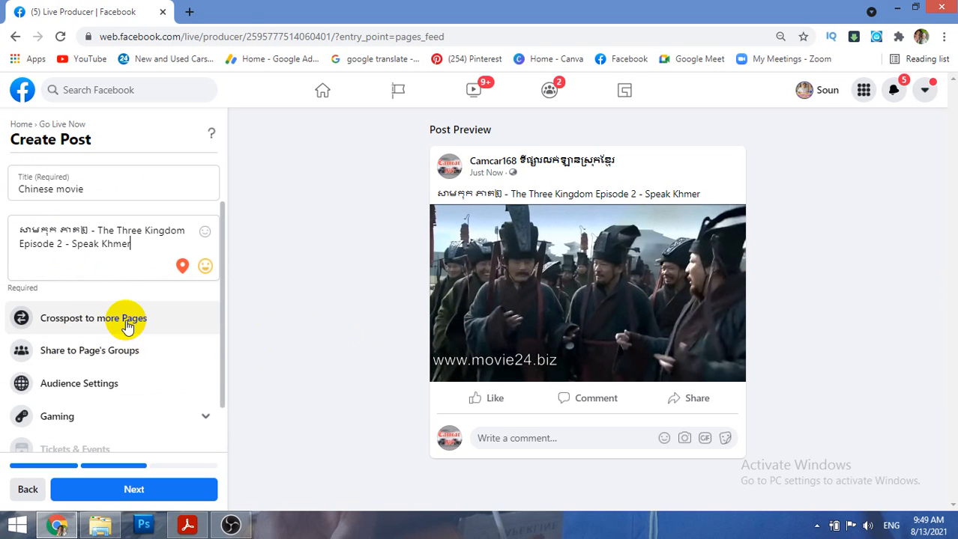
pyautogui.click(68, 318)
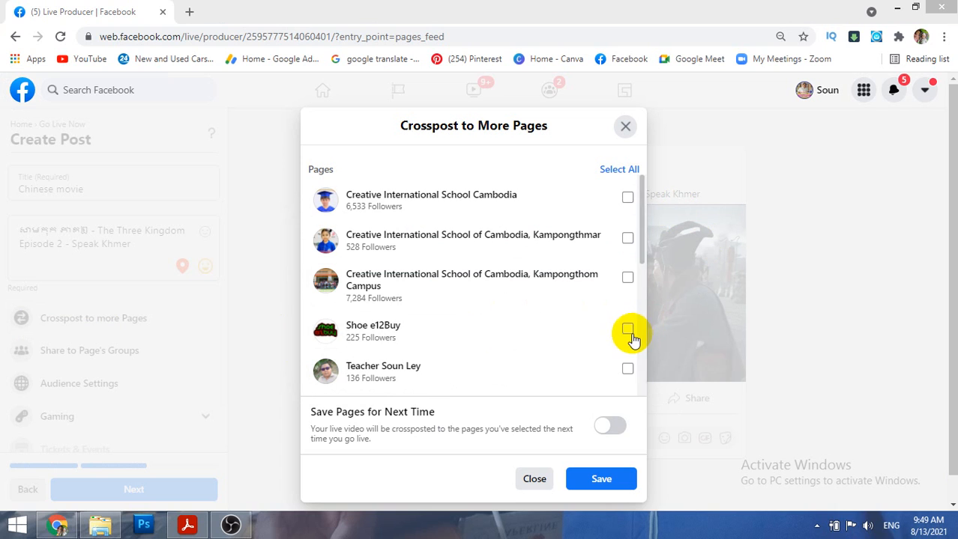
pyautogui.click(627, 370)
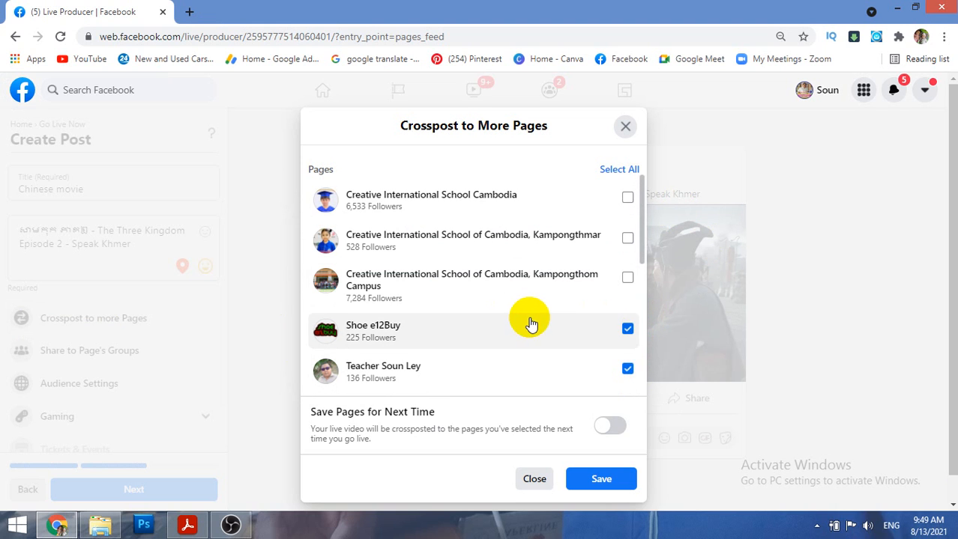
pyautogui.scroll(-1, 530, 323)
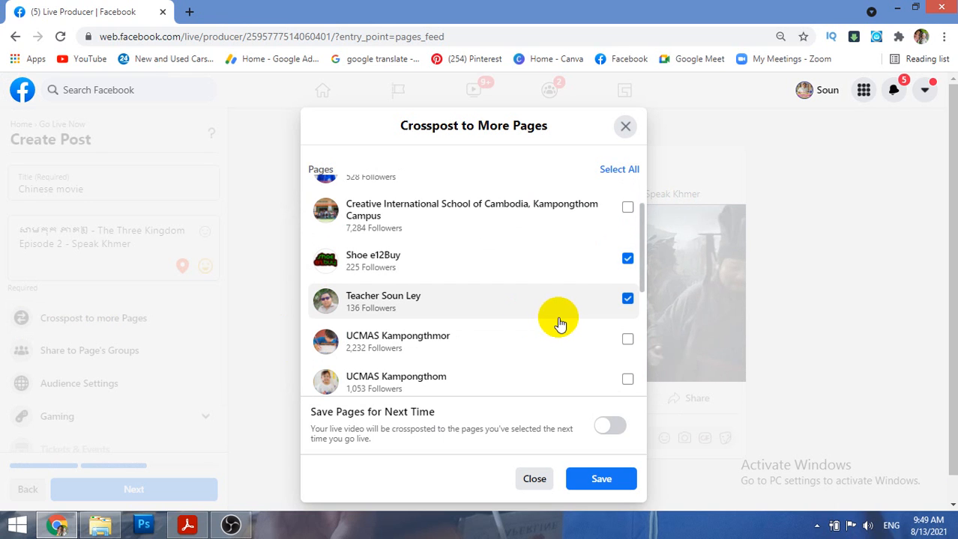
pyautogui.scroll(-2, 552, 364)
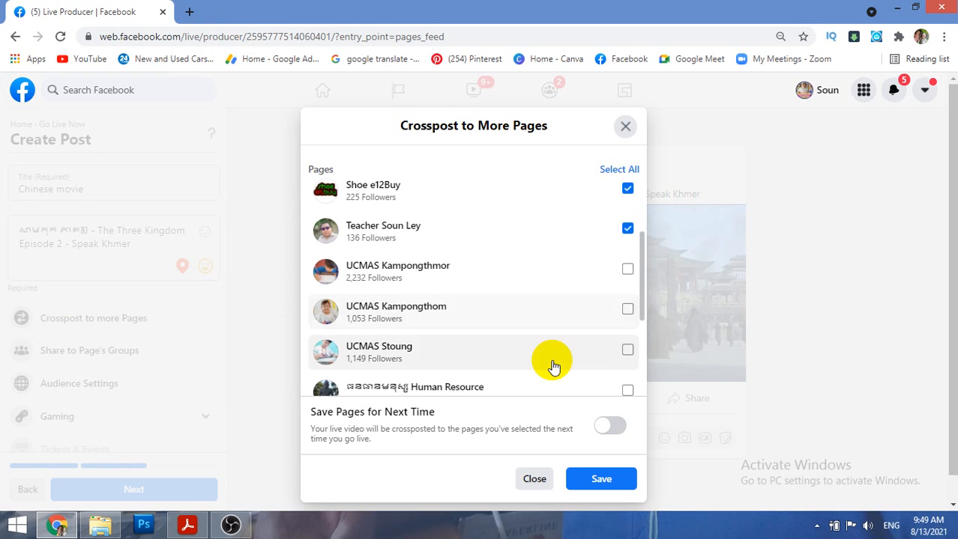
pyautogui.scroll(-1, 552, 365)
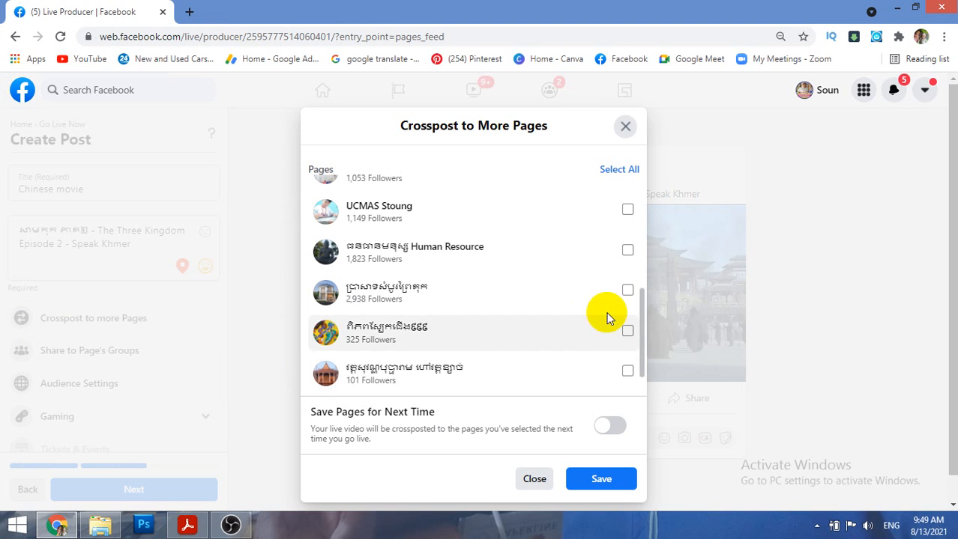
pyautogui.click(628, 331)
pyautogui.click(629, 290)
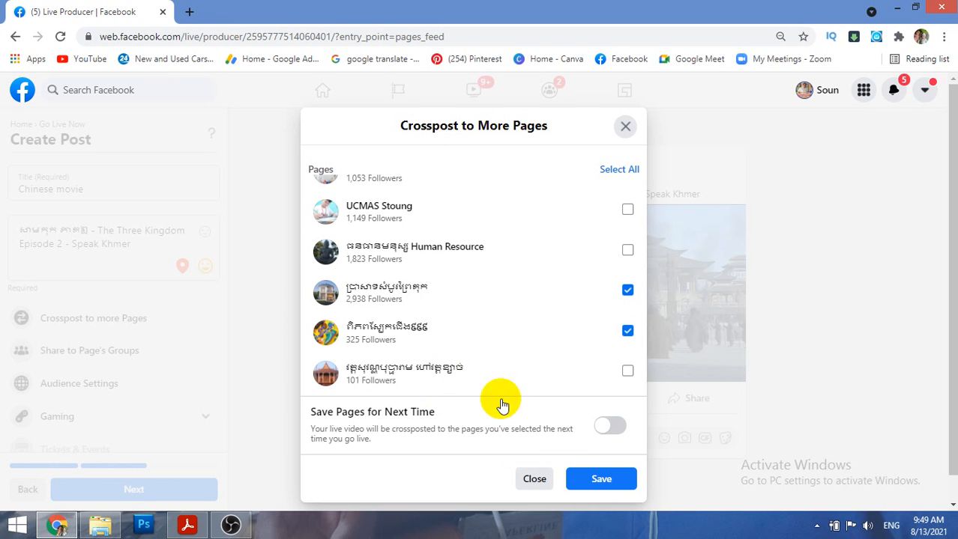
pyautogui.click(602, 480)
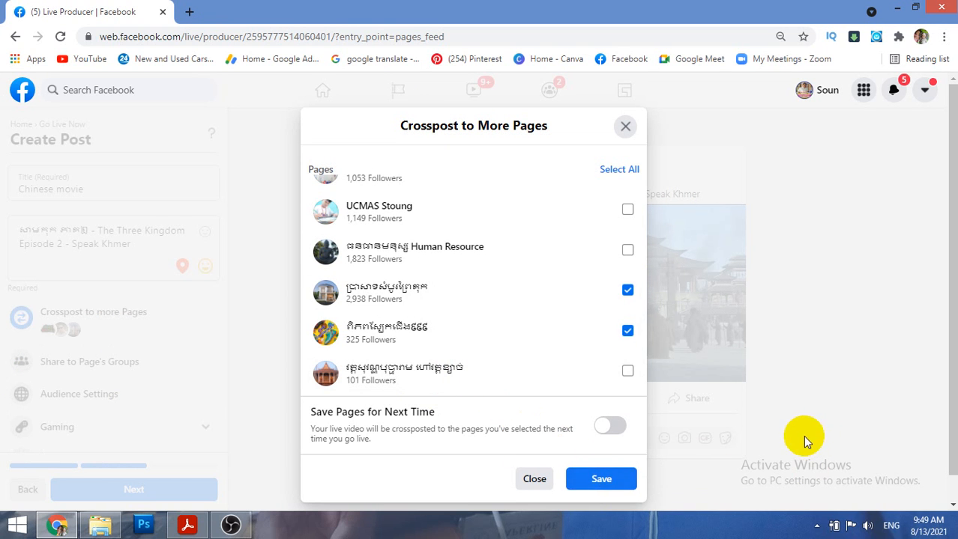
# Open the sharing options for the Page's groups, dismiss the tip and select all groups.
pyautogui.scroll(-2, 147, 377)
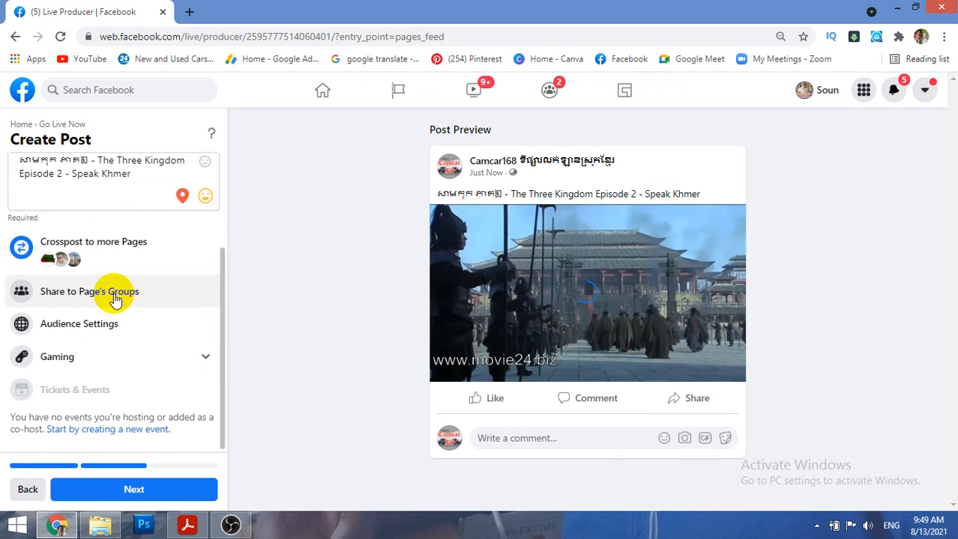
pyautogui.click(146, 293)
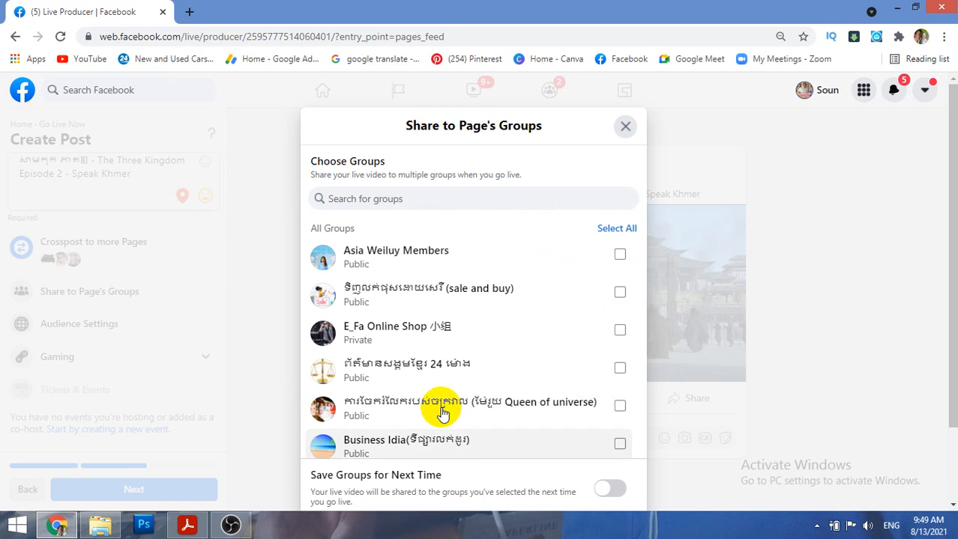
pyautogui.scroll(-2, 438, 404)
pyautogui.scroll(2, 433, 374)
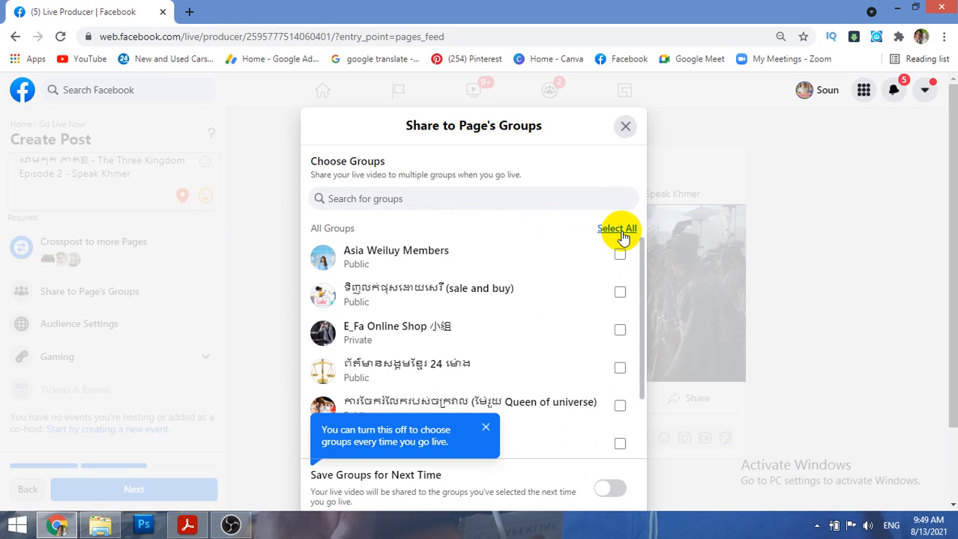
pyautogui.click(485, 427)
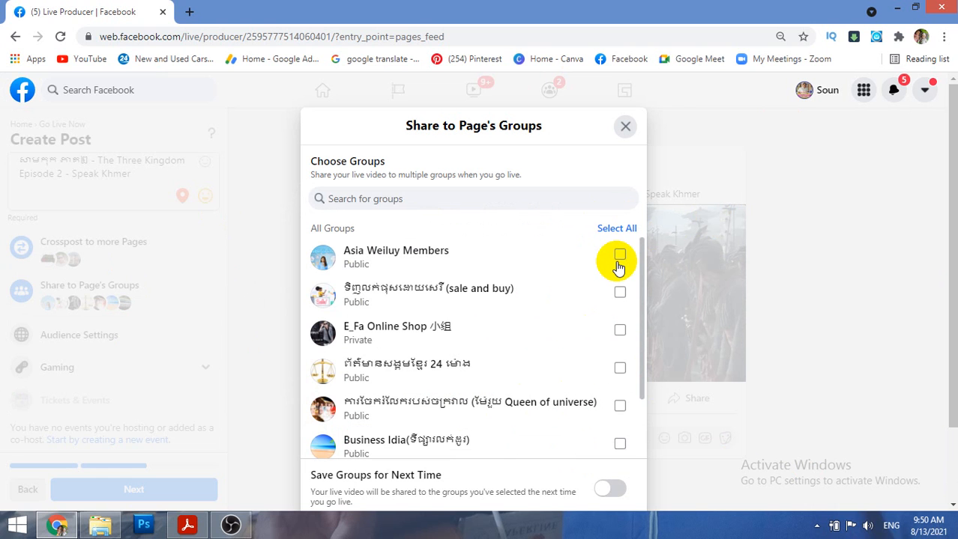
pyautogui.click(617, 228)
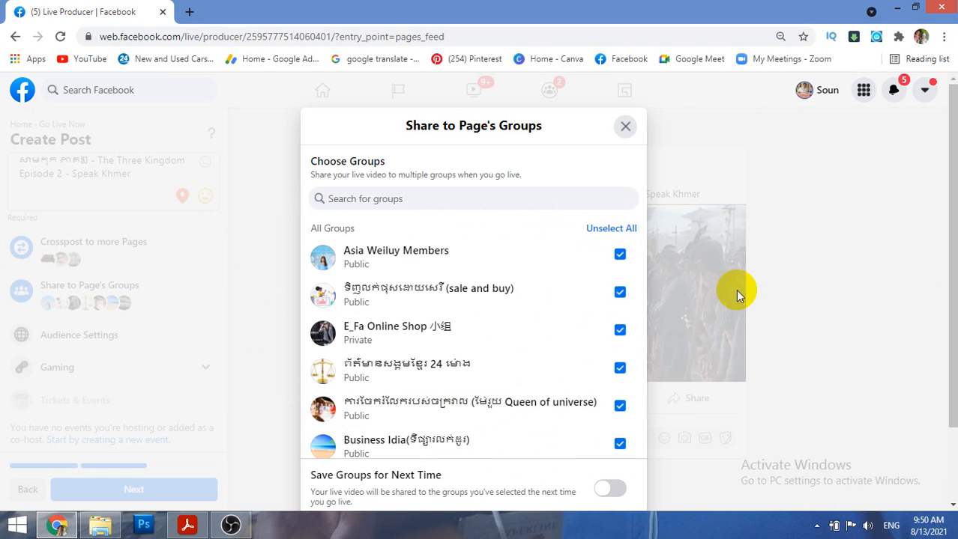
# Save the Page's groups selection for sharing and proceed from Create Post to the live video Dashboard.
pyautogui.scroll(-2, 632, 394)
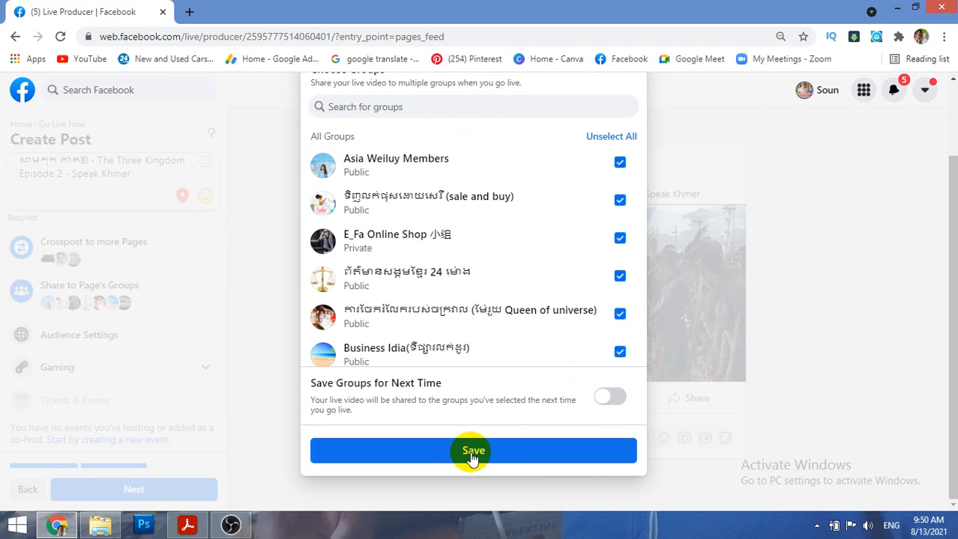
pyautogui.click(517, 450)
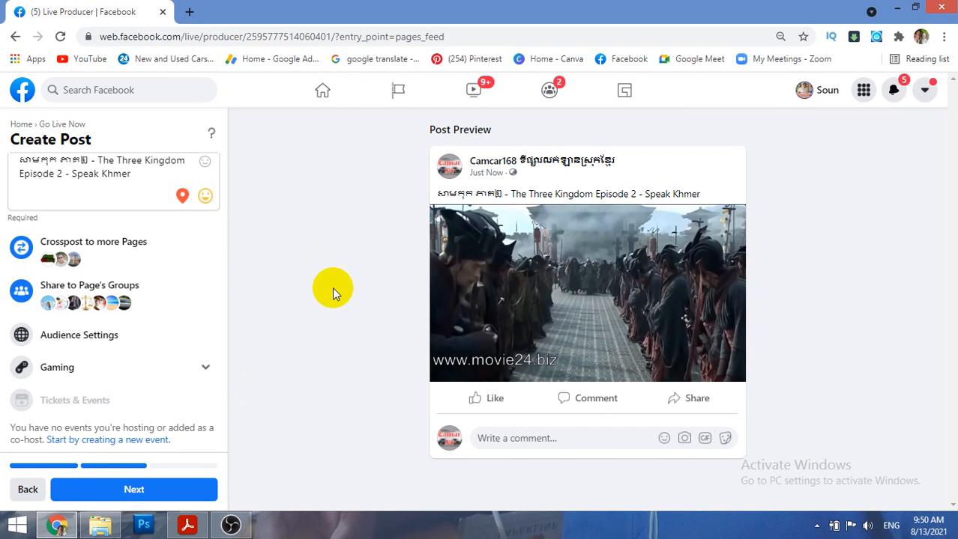
pyautogui.scroll(-1, 126, 333)
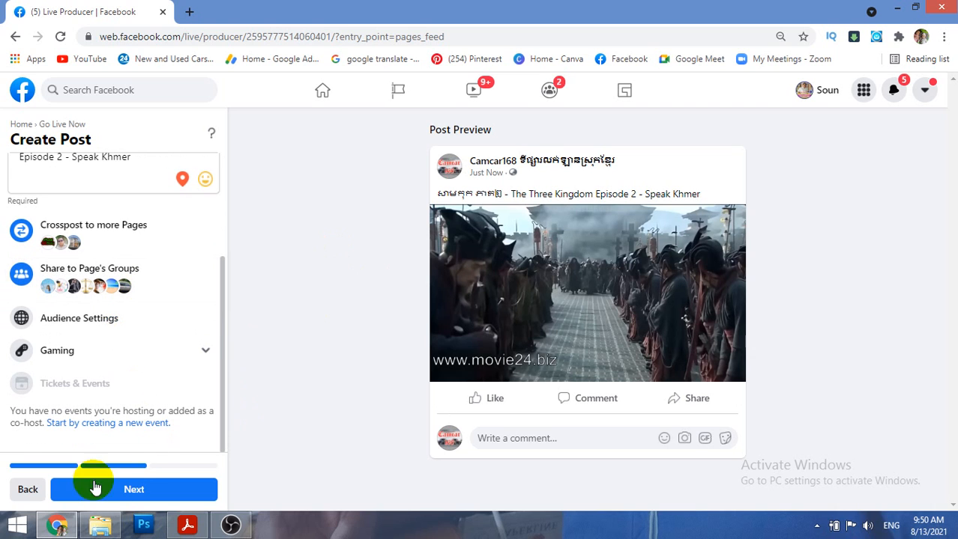
pyautogui.click(171, 491)
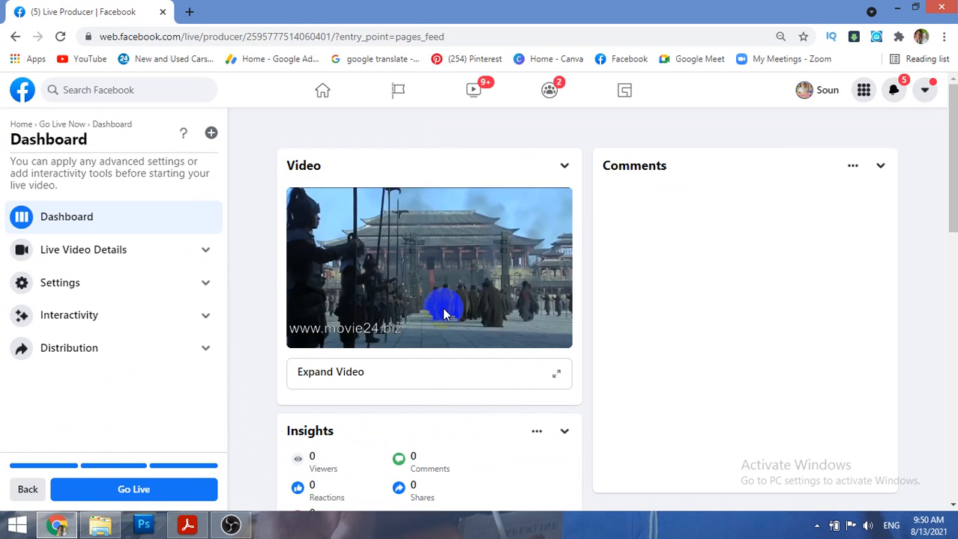
pyautogui.click(444, 314)
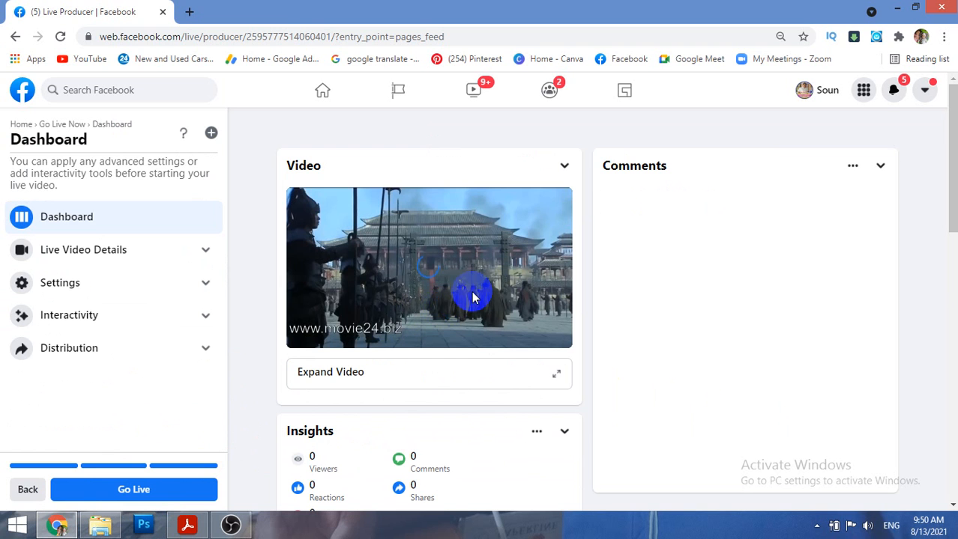
# Switch to OBS Studio, rewind the Media Source video to its beginning and keep it paused.
pyautogui.click(228, 530)
pyautogui.click(341, 368)
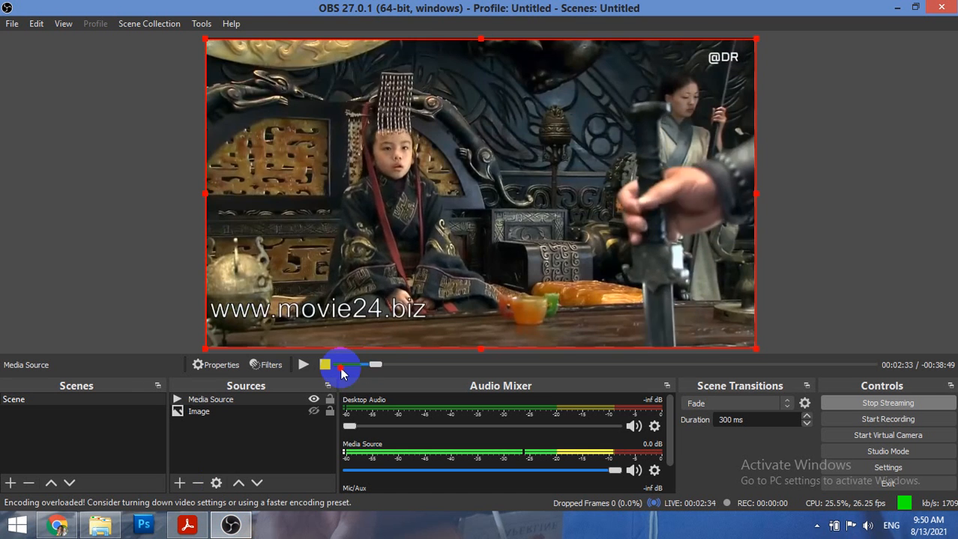
pyautogui.moveTo(341, 368); pyautogui.dragTo(330, 369)
pyautogui.click(305, 367)
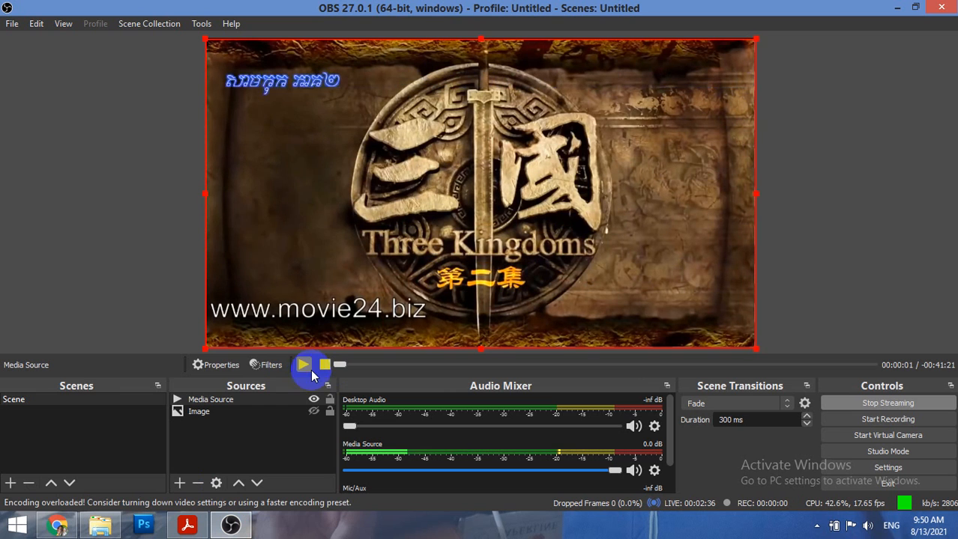
pyautogui.click(304, 367)
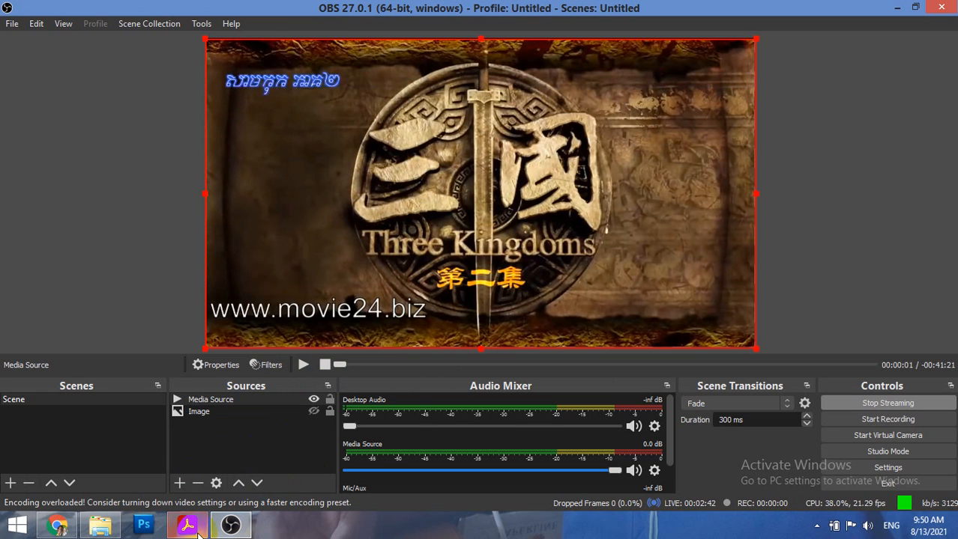
# Switch back to Facebook Live Producer in Chrome, dismiss the graphics tip and start the live broadcast.
pyautogui.click(57, 526)
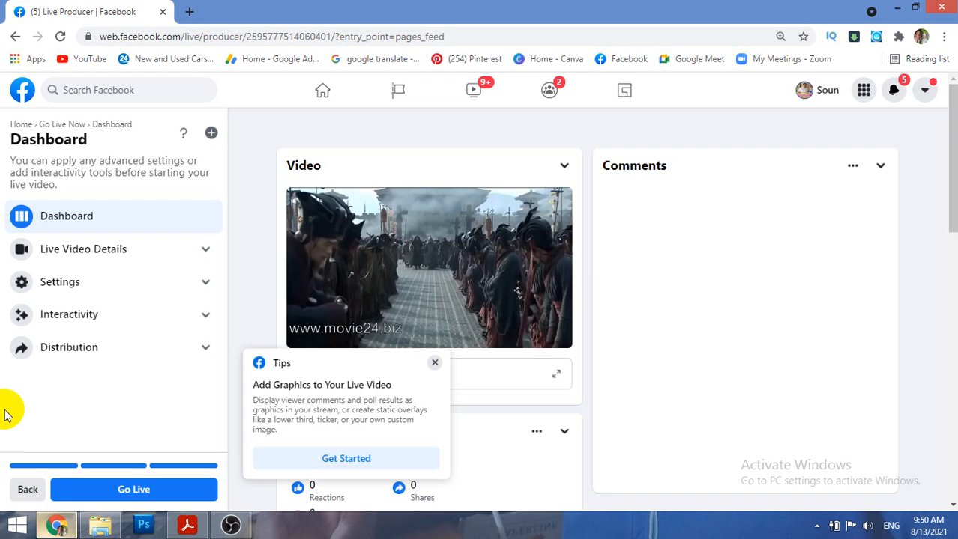
pyautogui.click(434, 362)
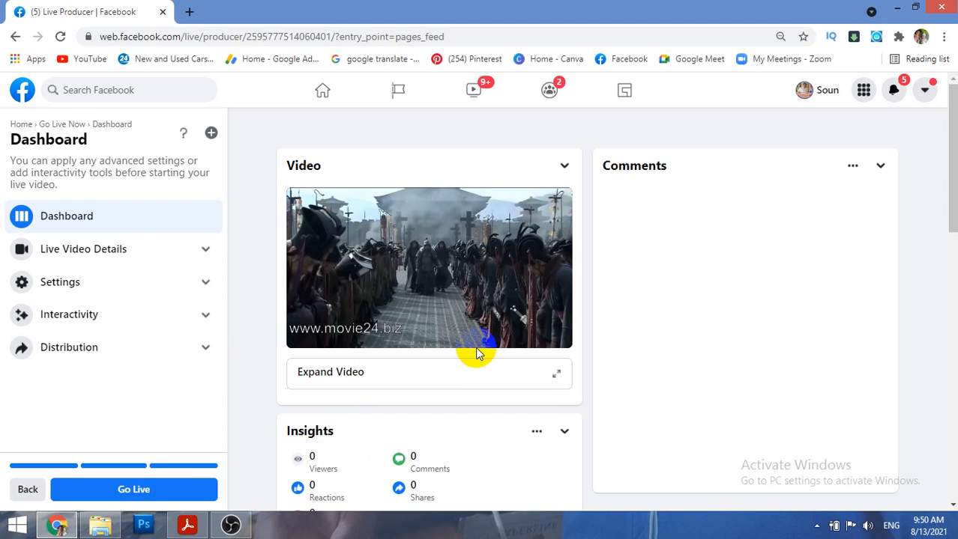
pyautogui.click(185, 490)
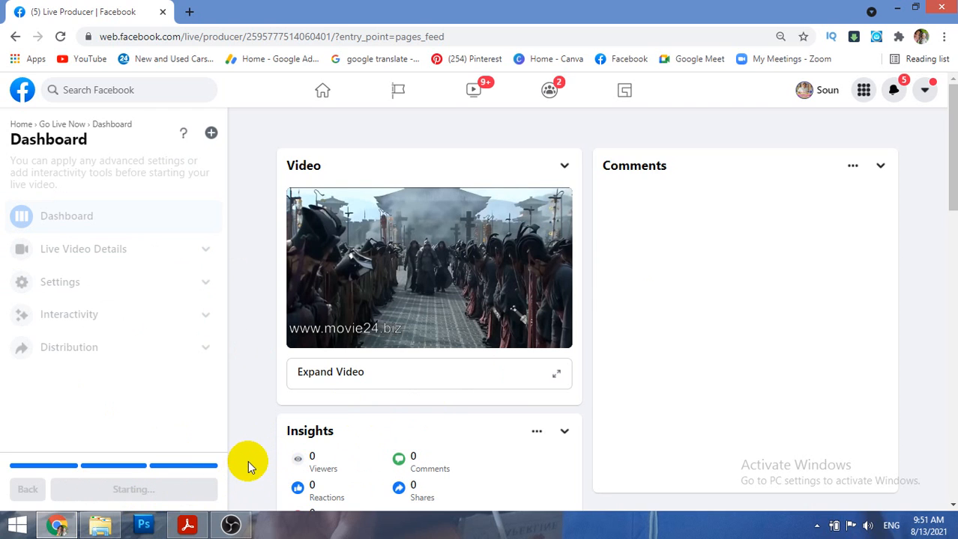
pyautogui.scroll(-1, 248, 463)
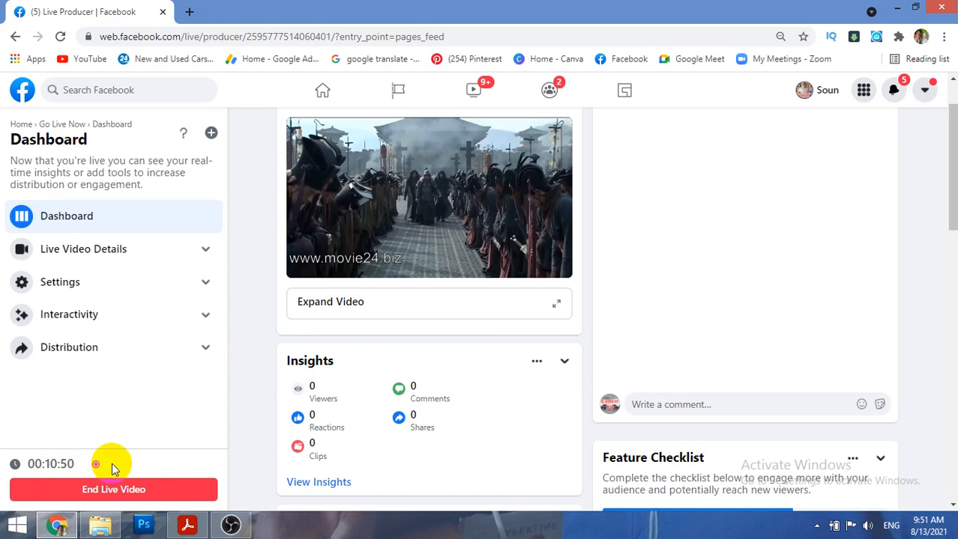
pyautogui.click(98, 500)
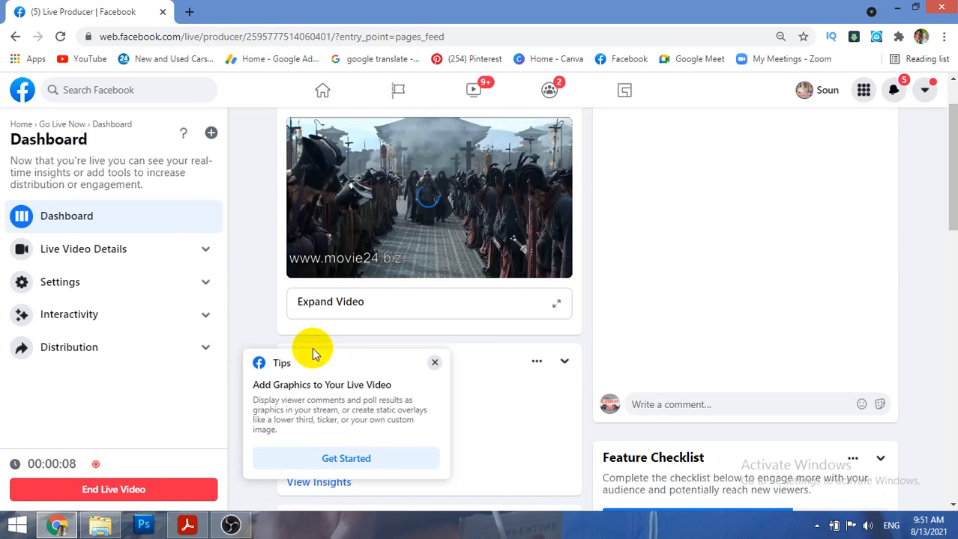
# Switch to OBS Studio, play the Media Source video and return to the Facebook live dashboard in Chrome.
pyautogui.click(232, 526)
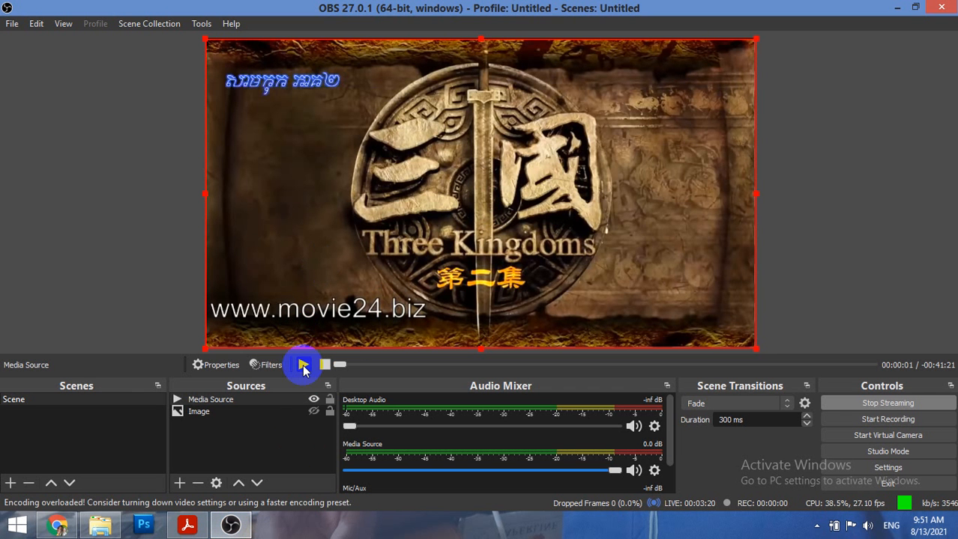
pyautogui.click(302, 365)
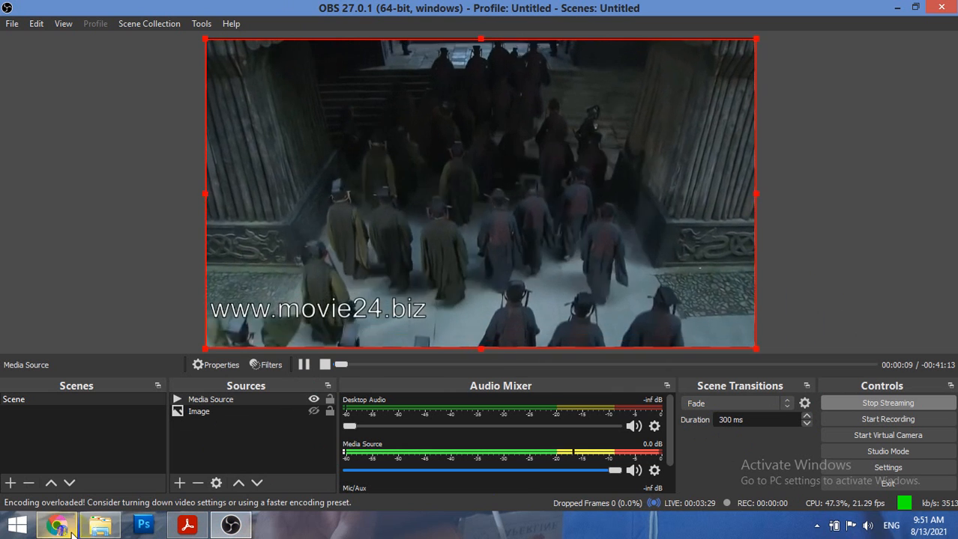
pyautogui.moveTo(71, 533)
pyautogui.click(75, 468)
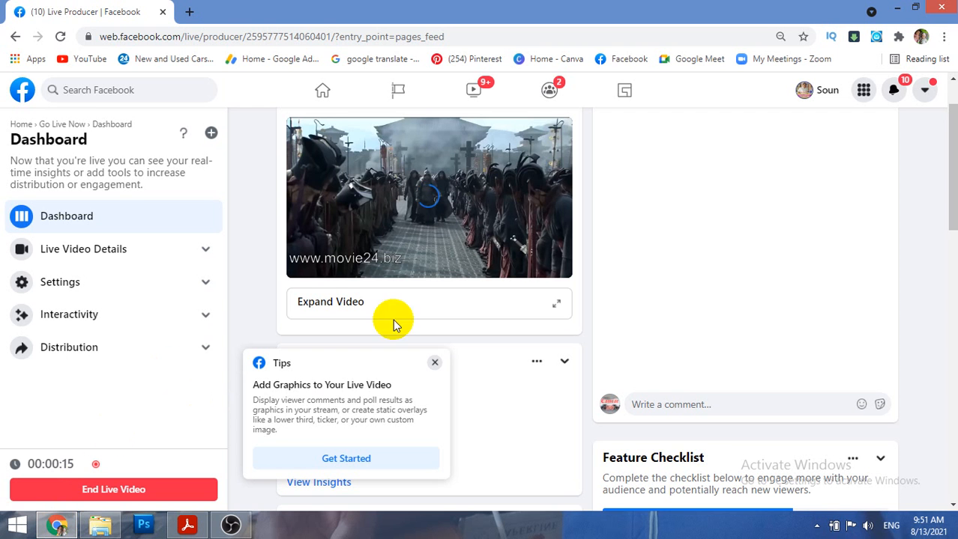
# Dismiss the graphics tip and check the live video preview, Insights and Feature Checklist on the dashboard.
pyautogui.moveTo(470, 253)
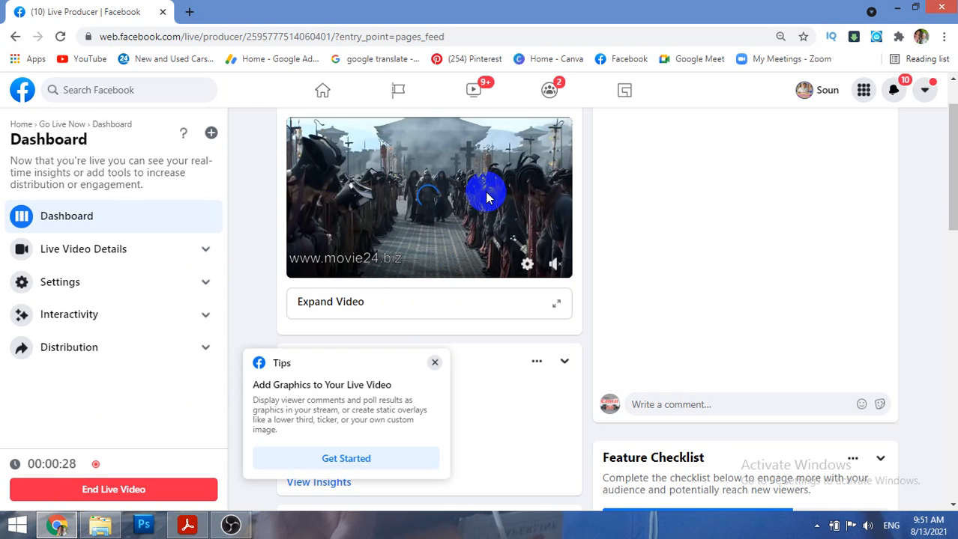
pyautogui.scroll(1, 462, 238)
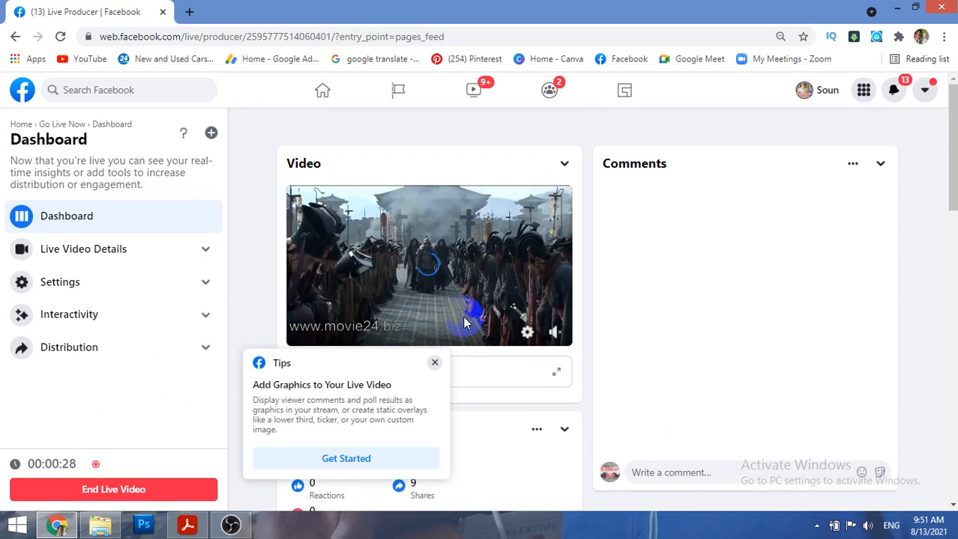
pyautogui.scroll(-1, 465, 322)
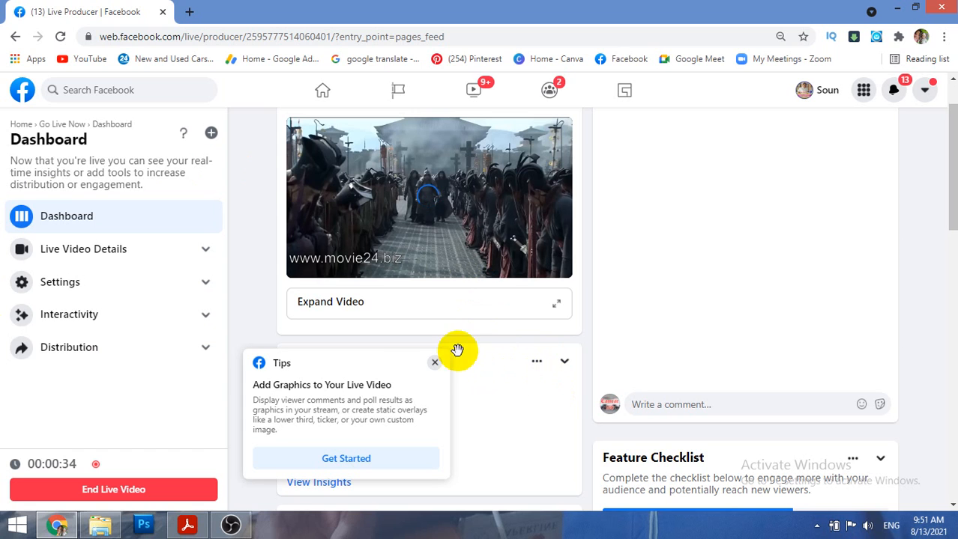
pyautogui.click(435, 365)
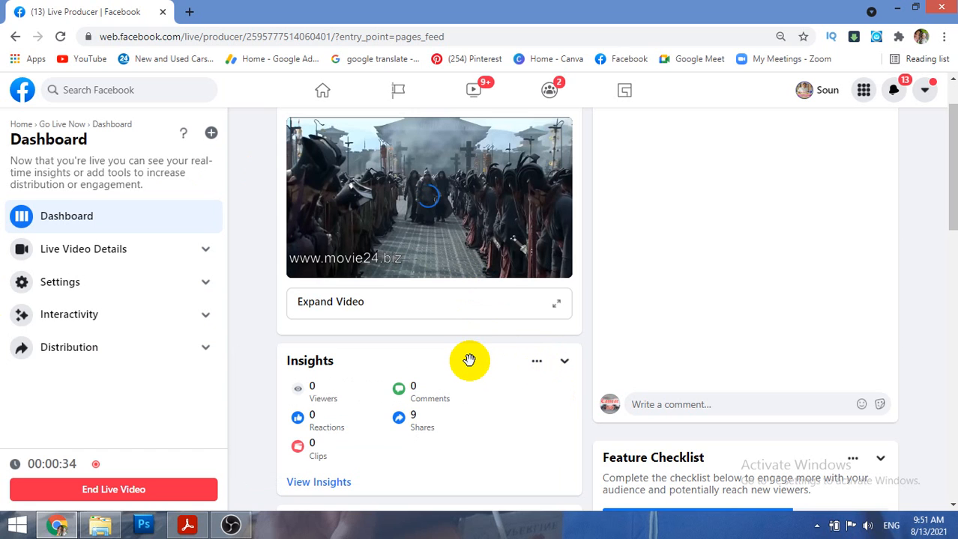
pyautogui.click(475, 264)
pyautogui.scroll(1, 475, 264)
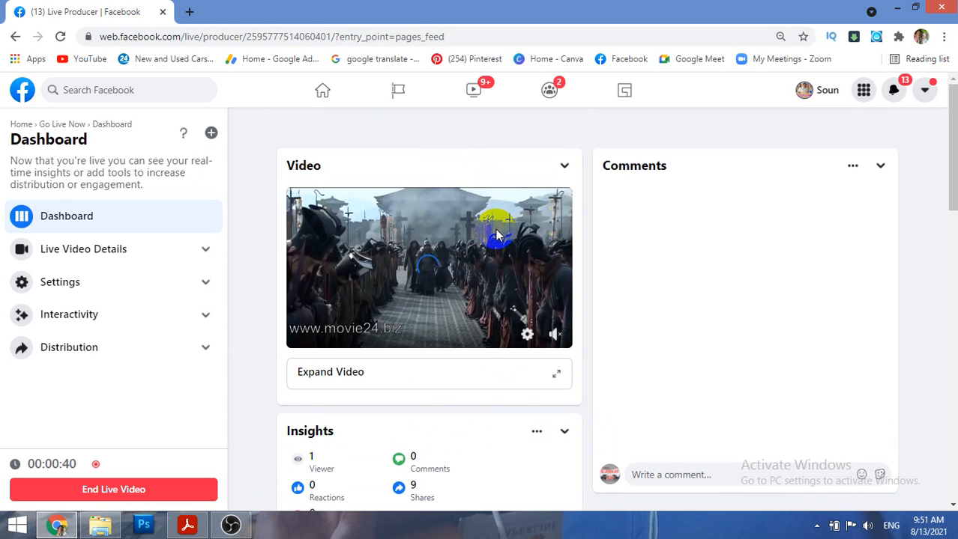
pyautogui.click(491, 265)
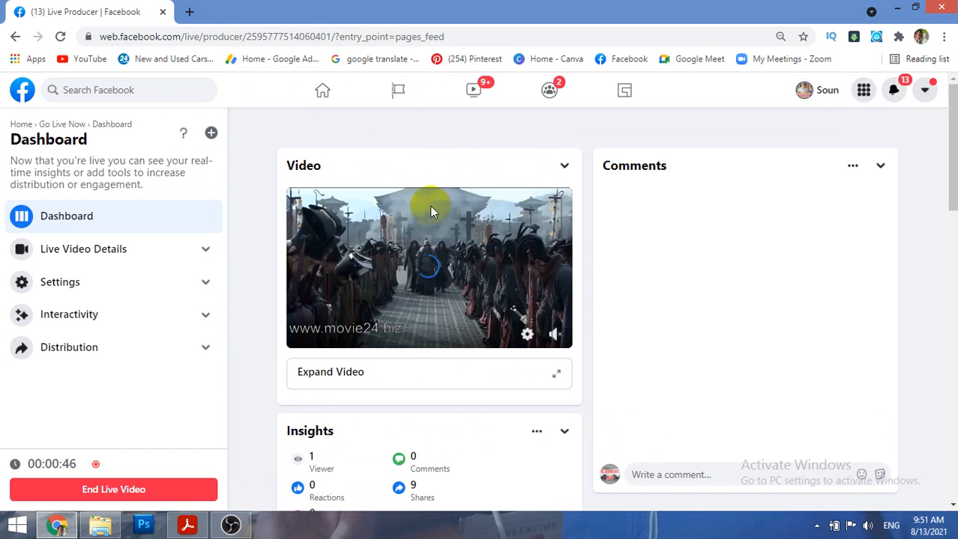
pyautogui.scroll(-1, 440, 206)
pyautogui.scroll(-2, 440, 208)
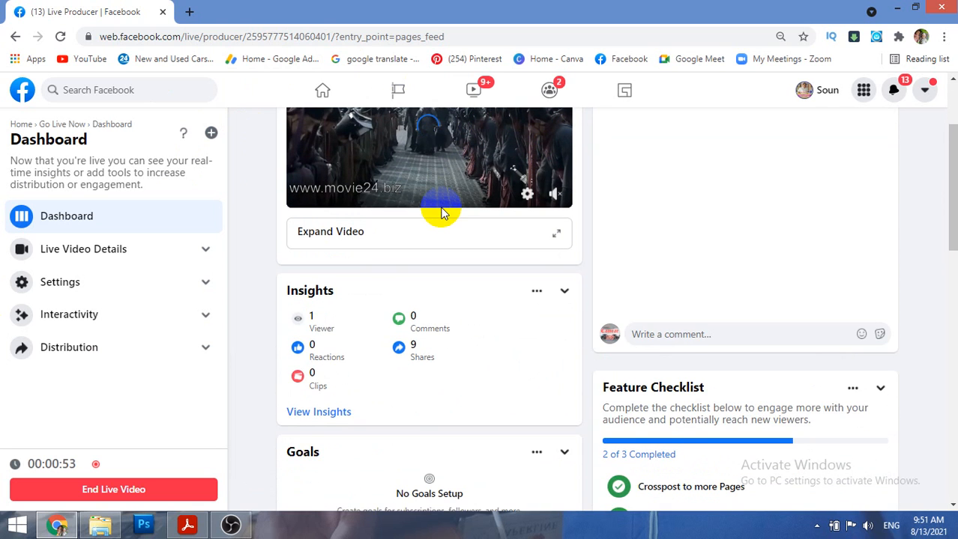
pyautogui.scroll(2, 440, 213)
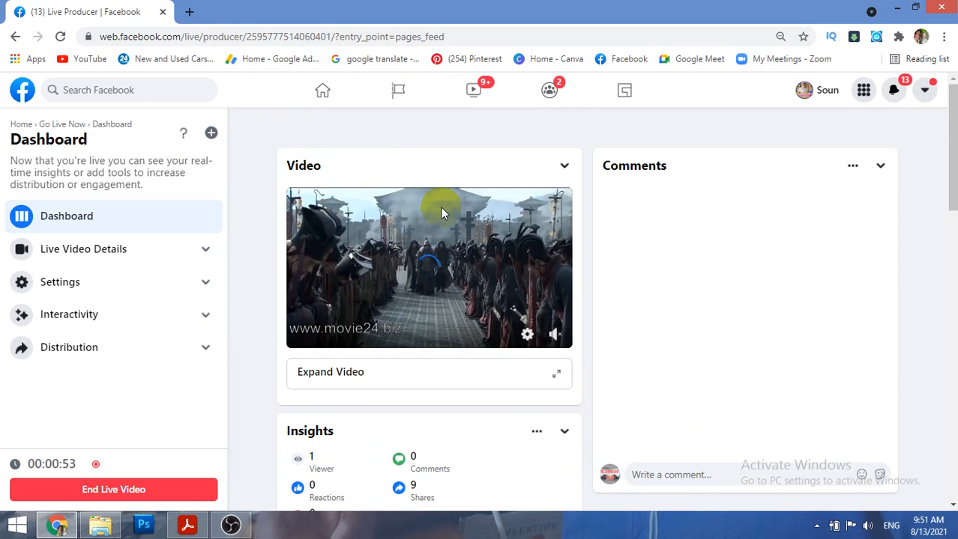